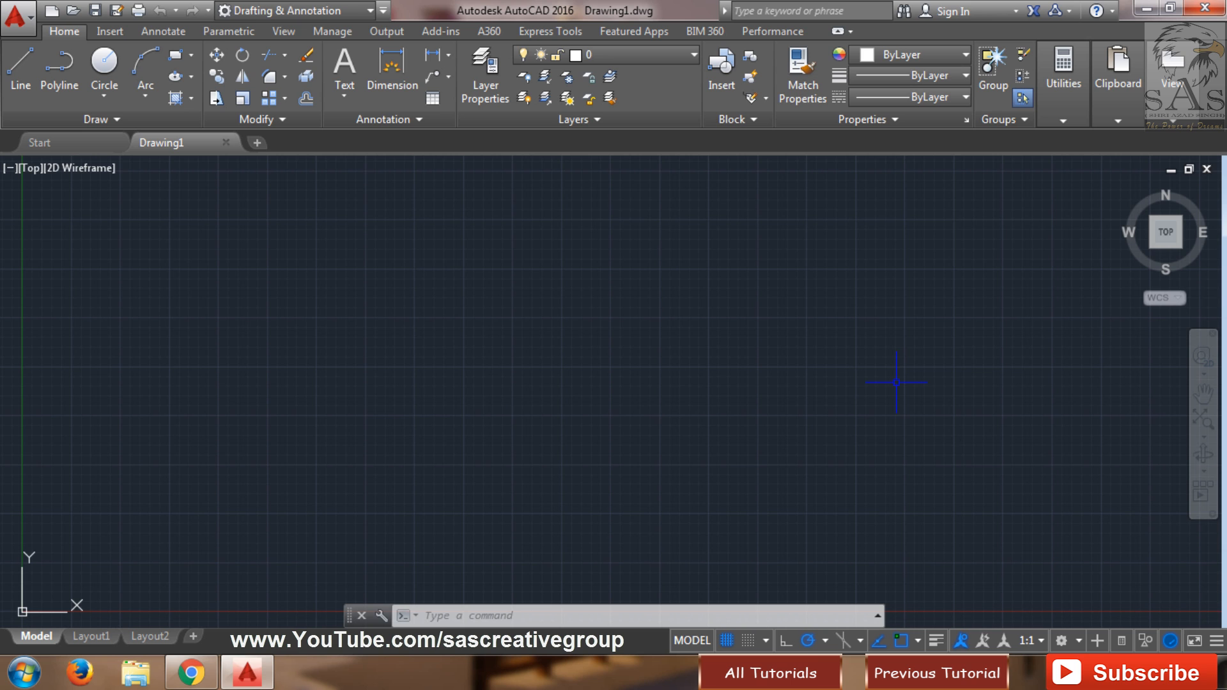
Switch to Chrome, look through the SAS Creative Group channel's uploaded videos, and return to AutoCAD
{"action": "left_click", "coordinate": [200, 679]}
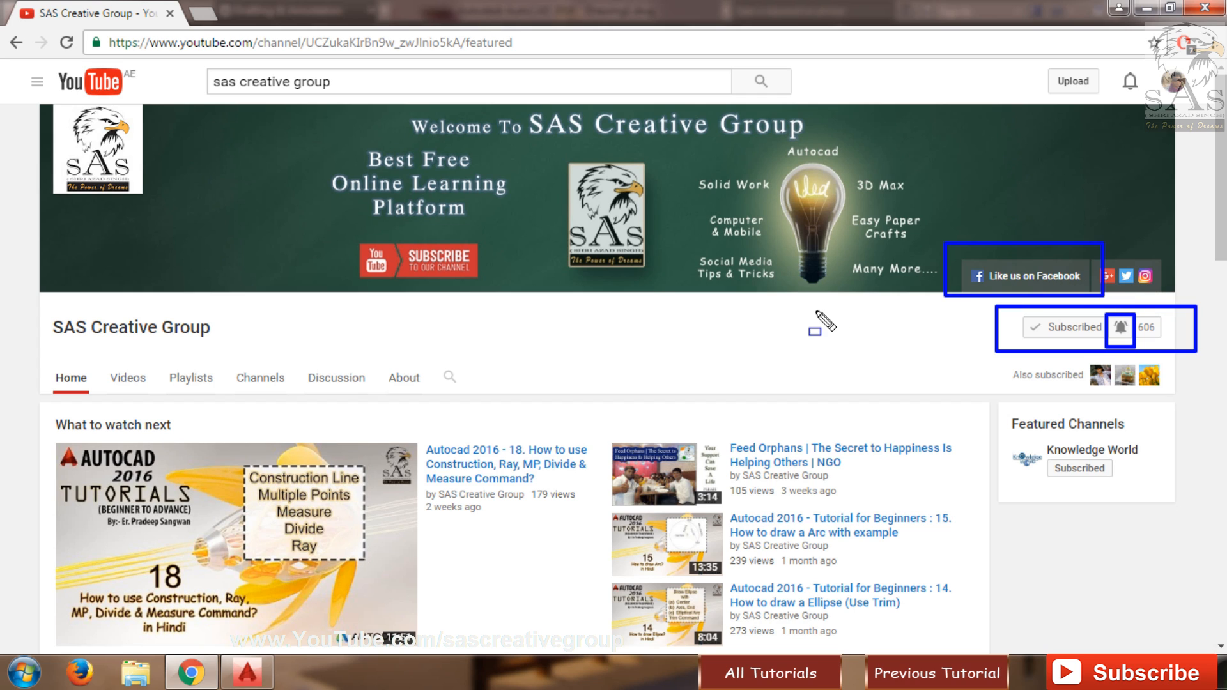
{"action": "key", "text": "Escape"}
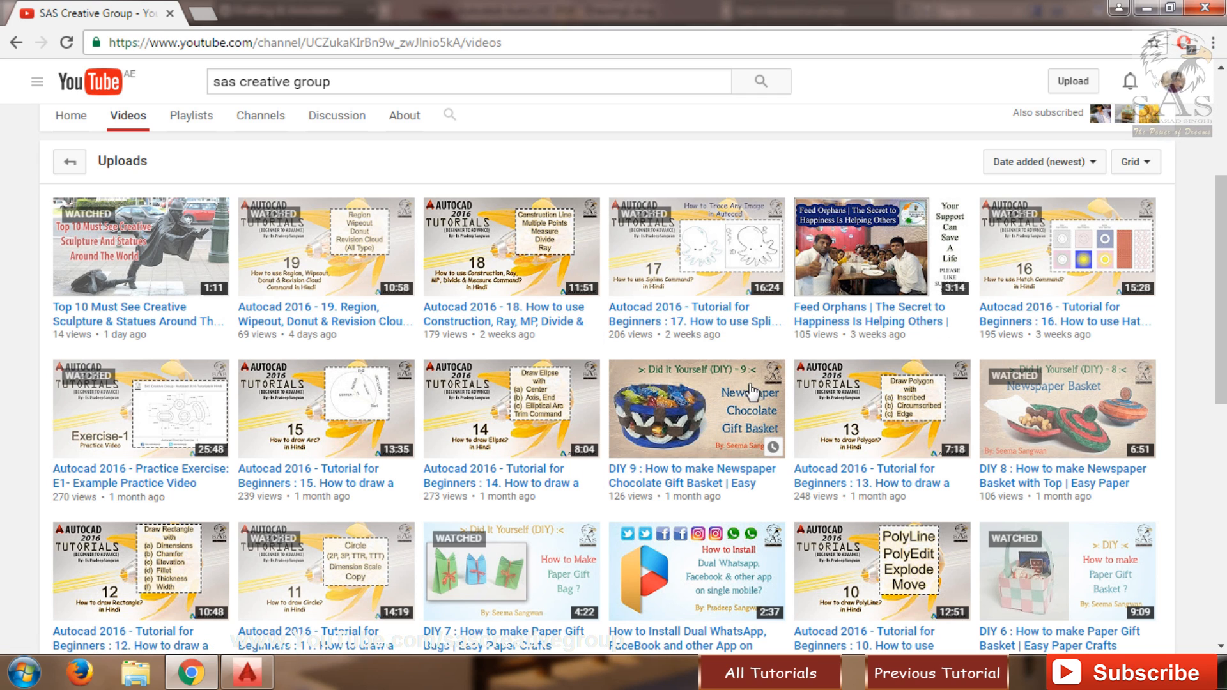
{"action": "scroll", "coordinate": [800, 409], "scroll_direction": "down", "scroll_amount": 3}
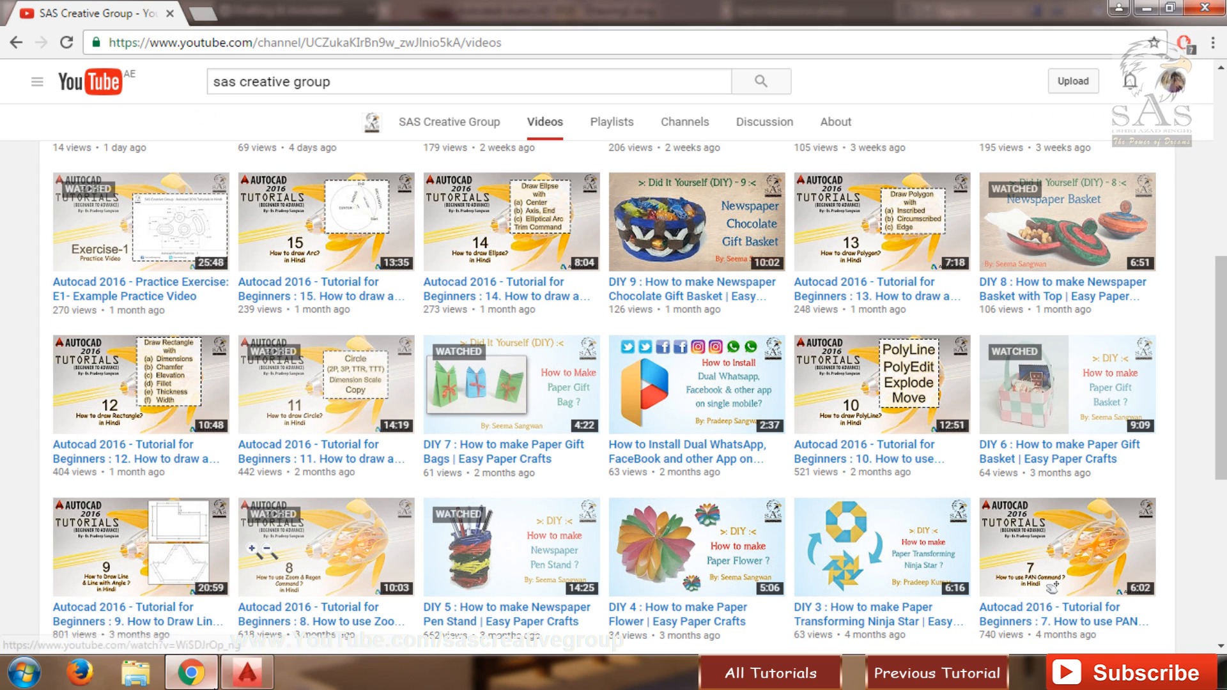
{"action": "left_click", "coordinate": [247, 672]}
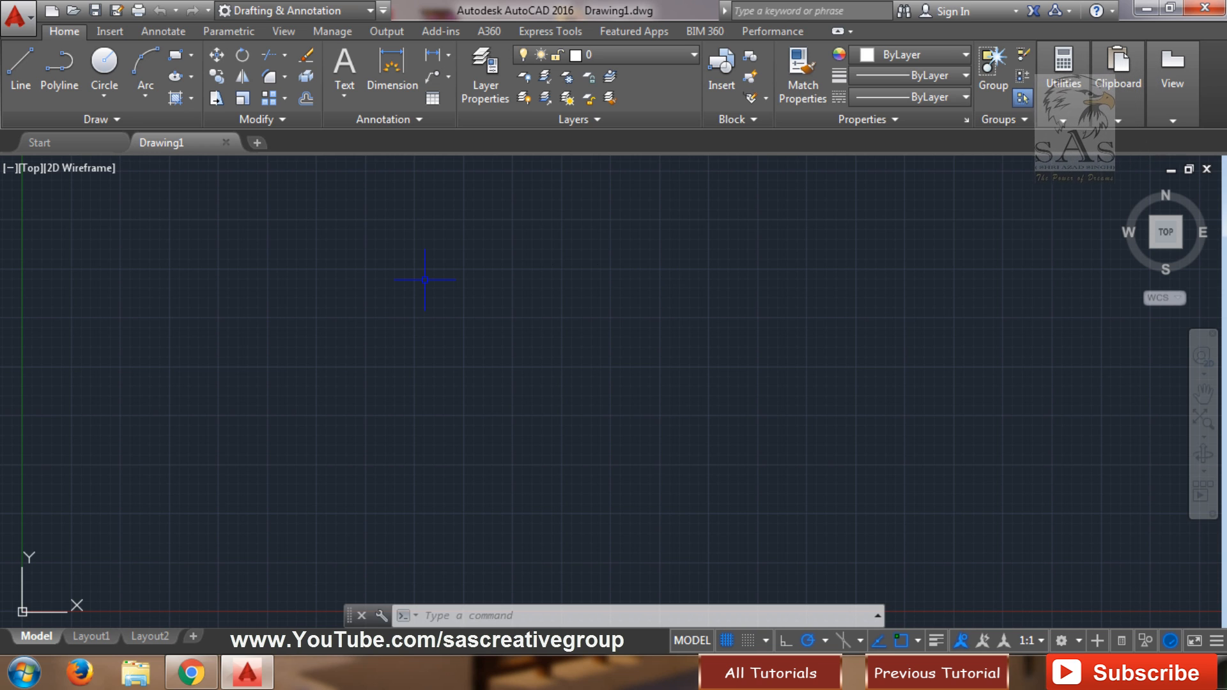
Draw a closed triangle from three lines about 7.6 units long, with a vertical right side and its apex pointing left
{"action": "mouse_move", "coordinate": [197, 36]}
{"action": "left_mouse_down"}
{"action": "mouse_move", "coordinate": [332, 131]}
{"action": "mouse_move", "coordinate": [360, 128]}
{"action": "mouse_move", "coordinate": [336, 137]}
{"action": "left_mouse_up"}
{"action": "key", "text": "Escape"}
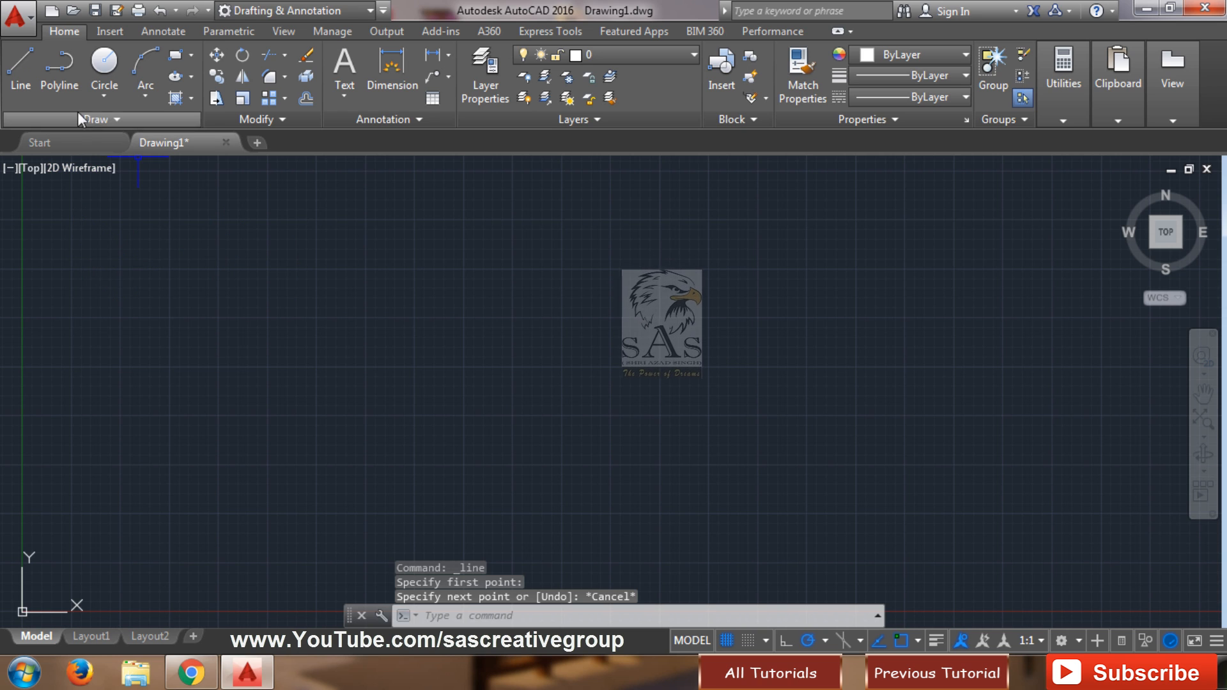
{"action": "left_click", "coordinate": [28, 75]}
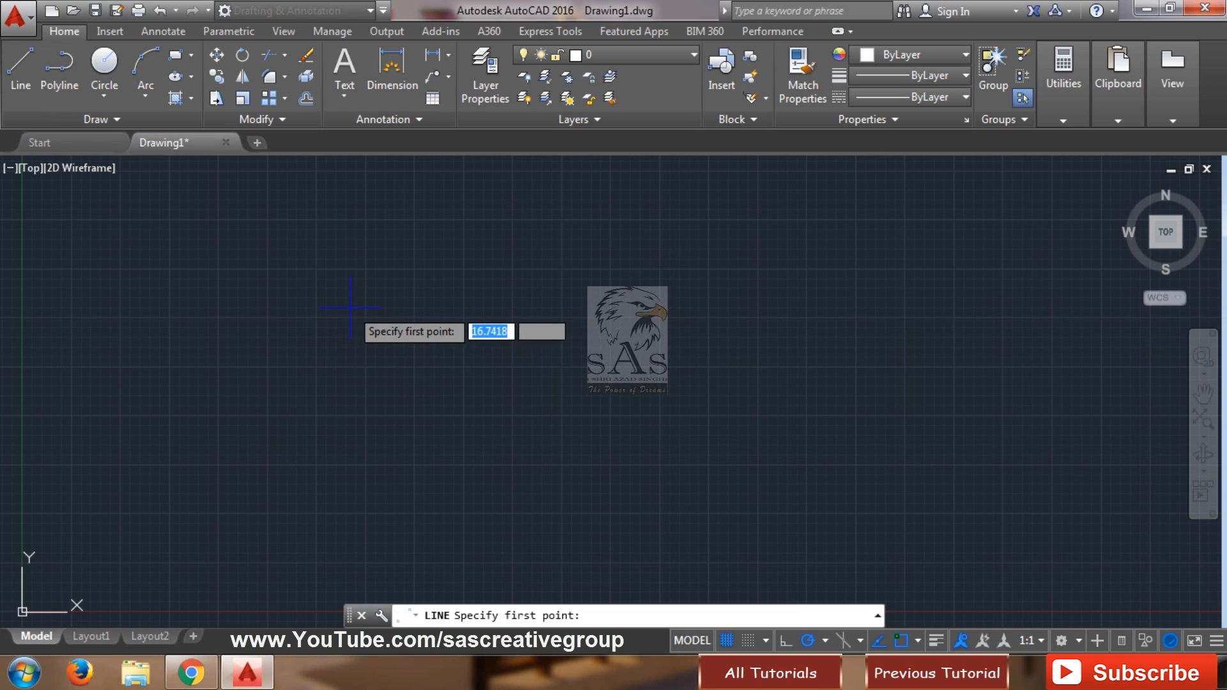
{"action": "left_click", "coordinate": [366, 273]}
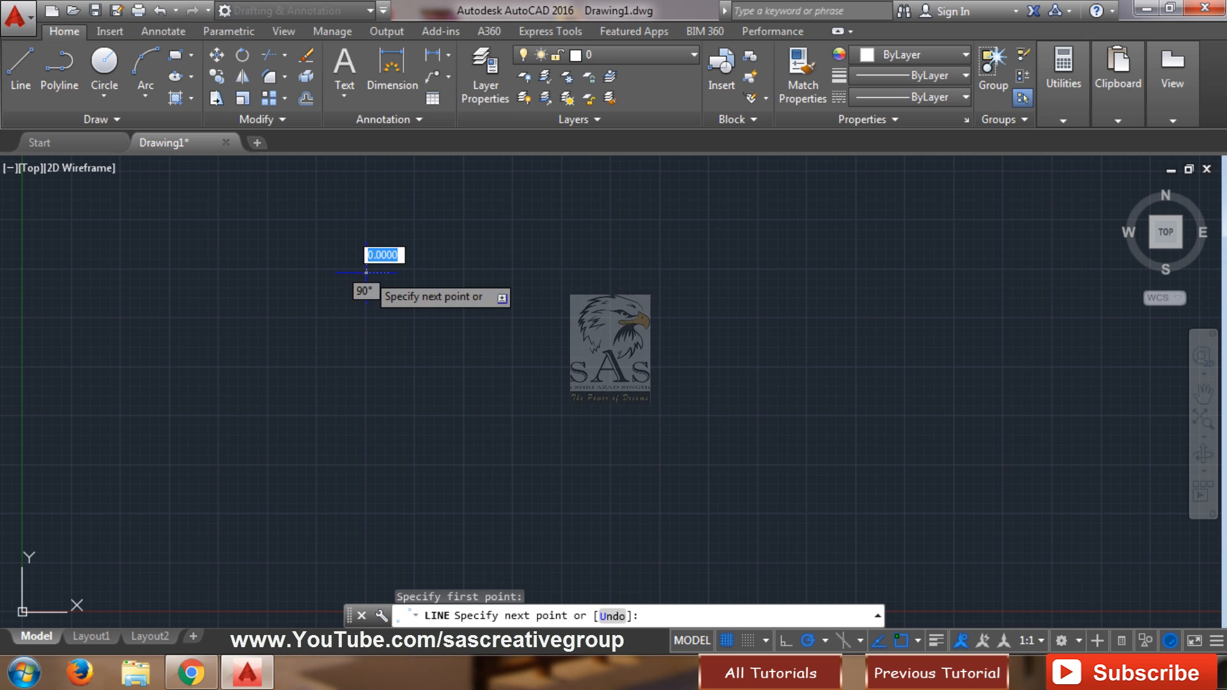
{"action": "left_click", "coordinate": [366, 422]}
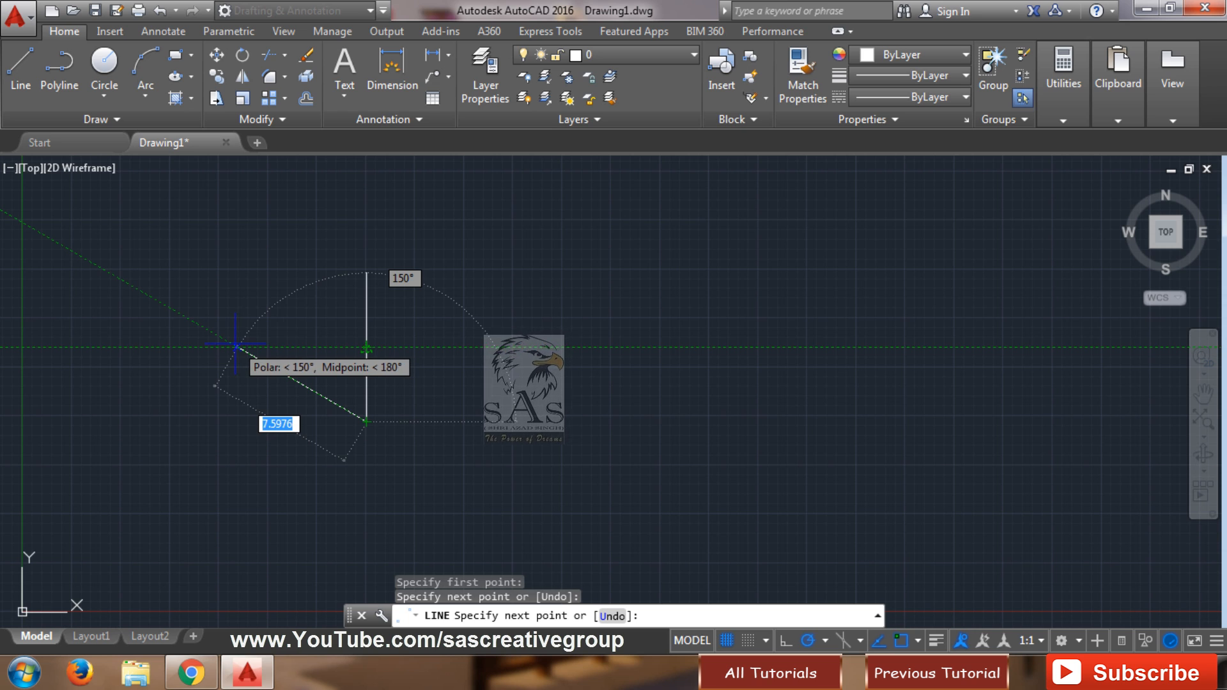
{"action": "left_click", "coordinate": [237, 347]}
{"action": "left_click", "coordinate": [366, 272]}
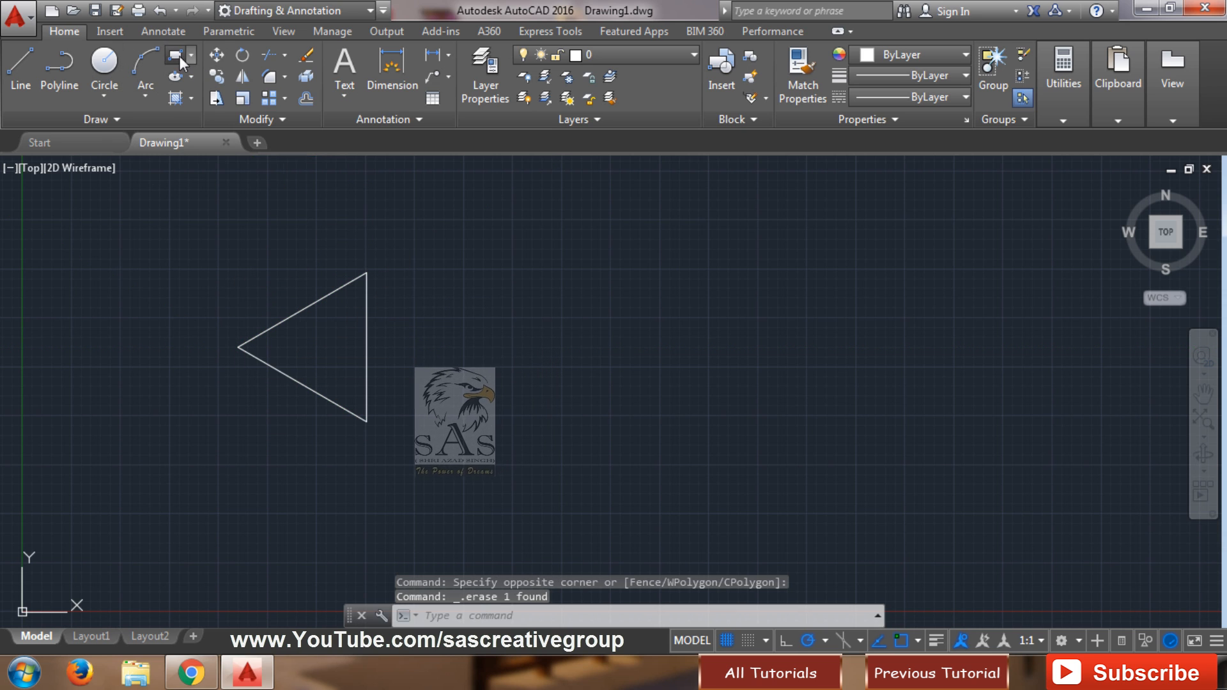
Draw a wide horizontal rectangle to the right of the triangle by picking two opposite corners
{"action": "left_click", "coordinate": [179, 56]}
{"action": "left_click", "coordinate": [503, 303]}
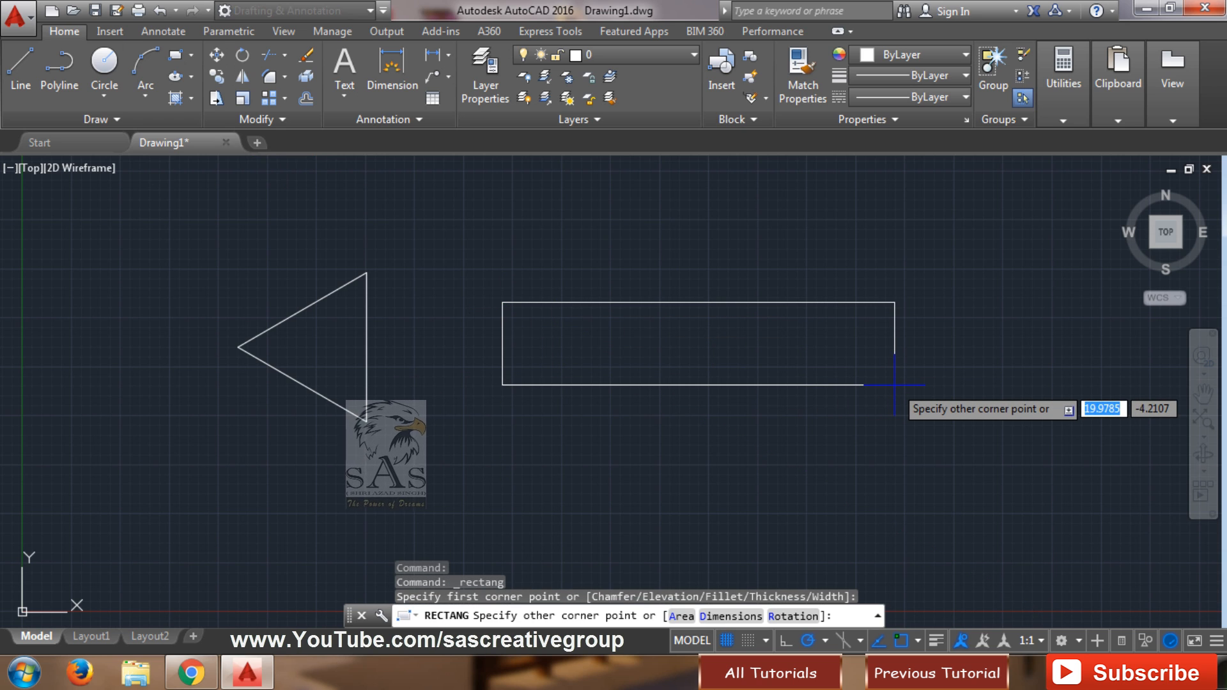
{"action": "left_click", "coordinate": [856, 390]}
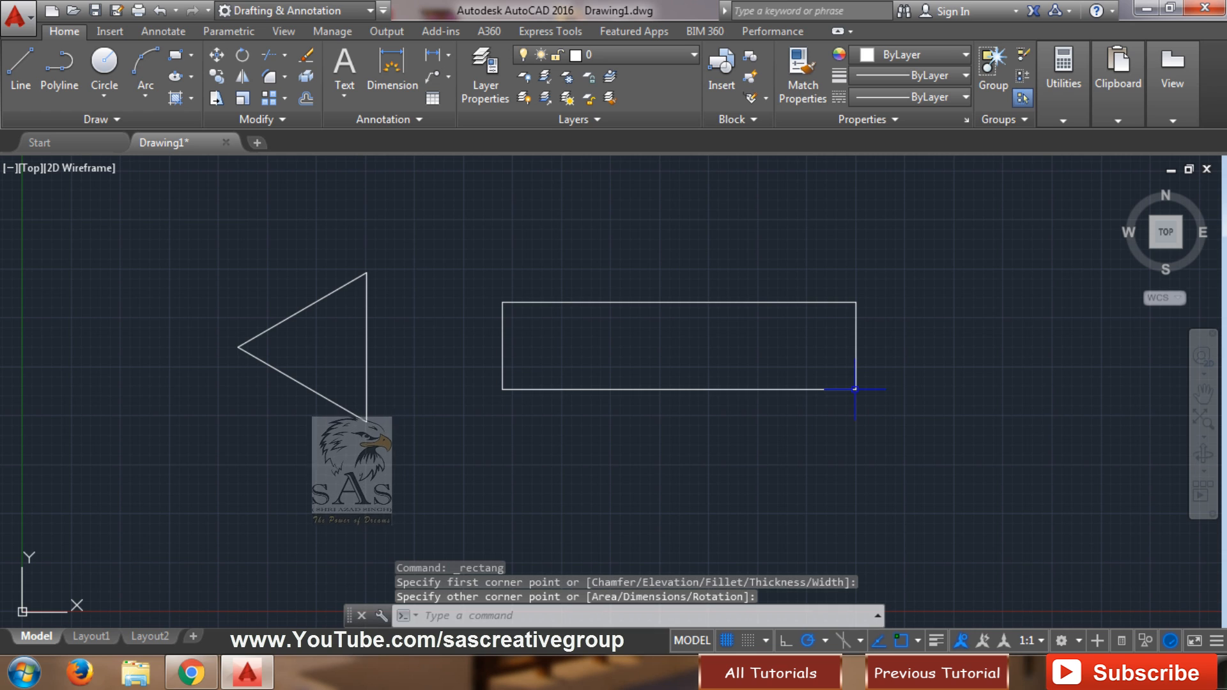
{"action": "type", "text": "M"}
{"action": "key", "text": "Return"}
{"action": "key", "text": "Escape"}
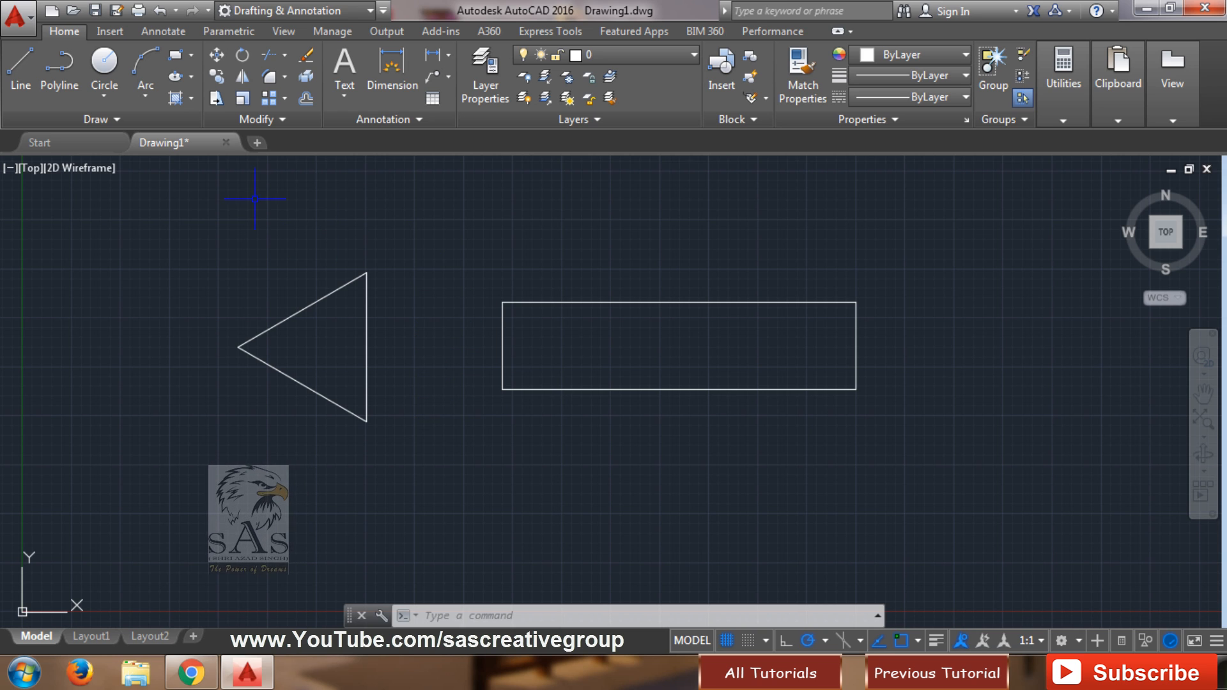
Move the whole triangle a short distance up and slightly left, using a free base point below and left of it
{"action": "left_click", "coordinate": [215, 54]}
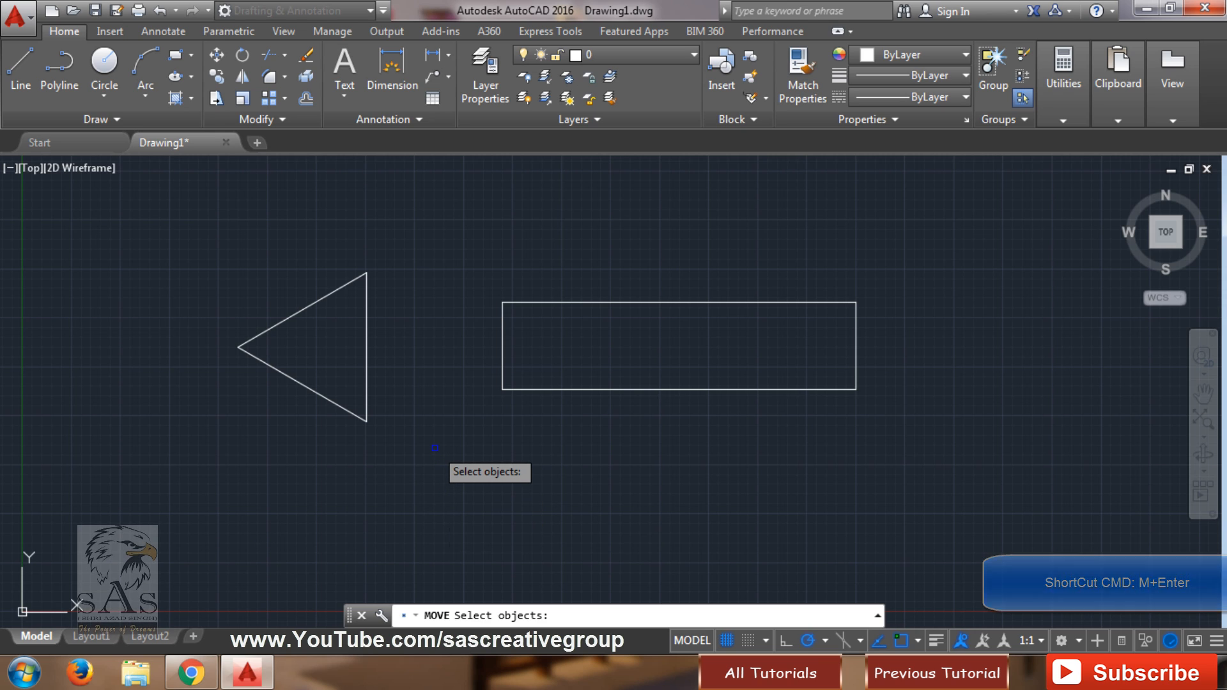
{"action": "left_click", "coordinate": [408, 211]}
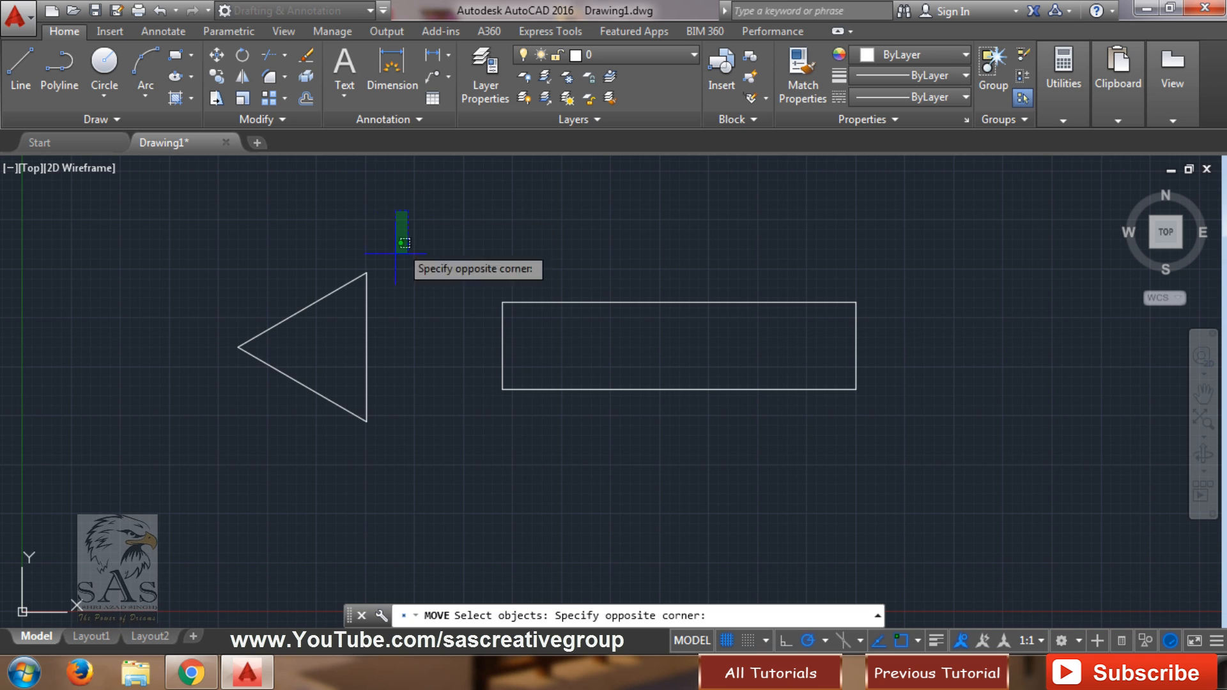
{"action": "left_click", "coordinate": [208, 450]}
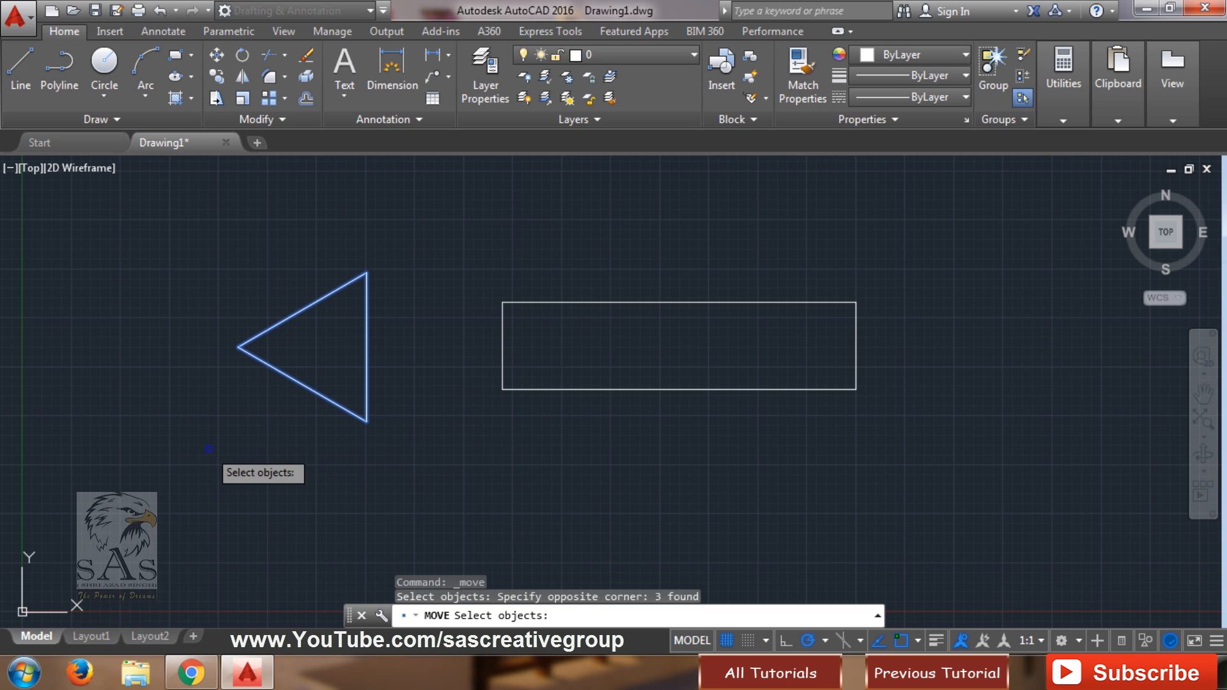
{"action": "key", "text": "Return"}
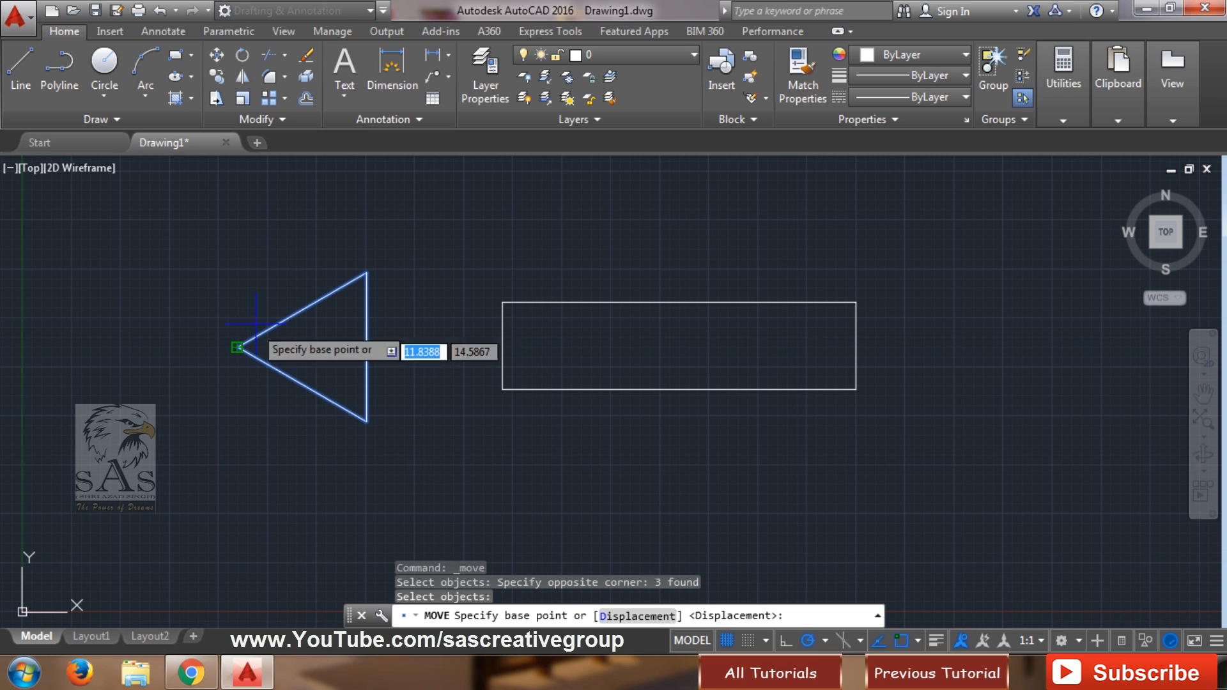
{"action": "left_click", "coordinate": [178, 512]}
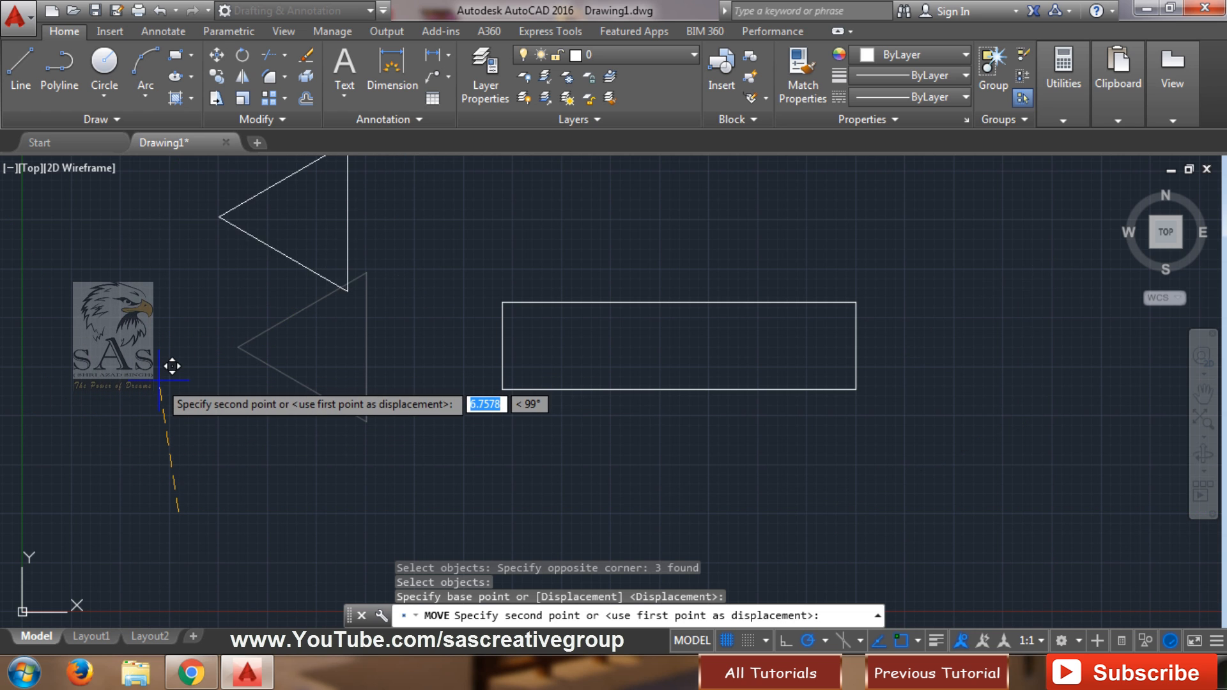
{"action": "left_click", "coordinate": [161, 435]}
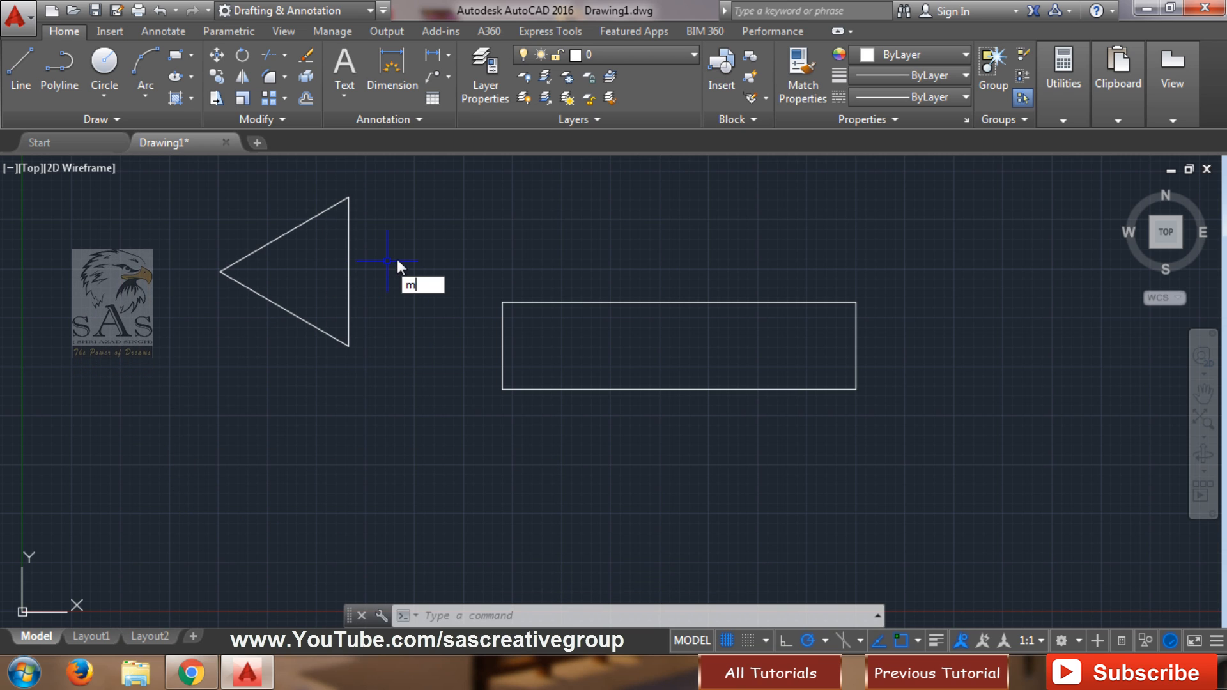
Move the triangle 5 units straight left from its lower right corner with Ortho on
{"action": "key", "text": "Return"}
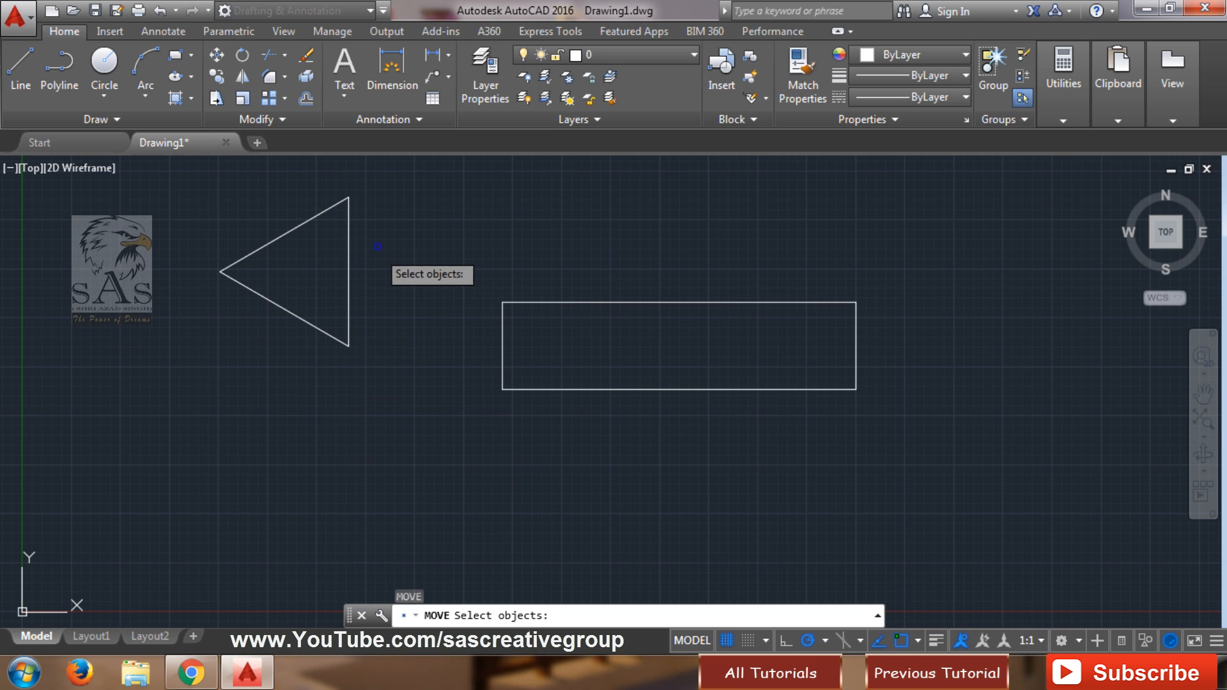
{"action": "left_click", "coordinate": [405, 172]}
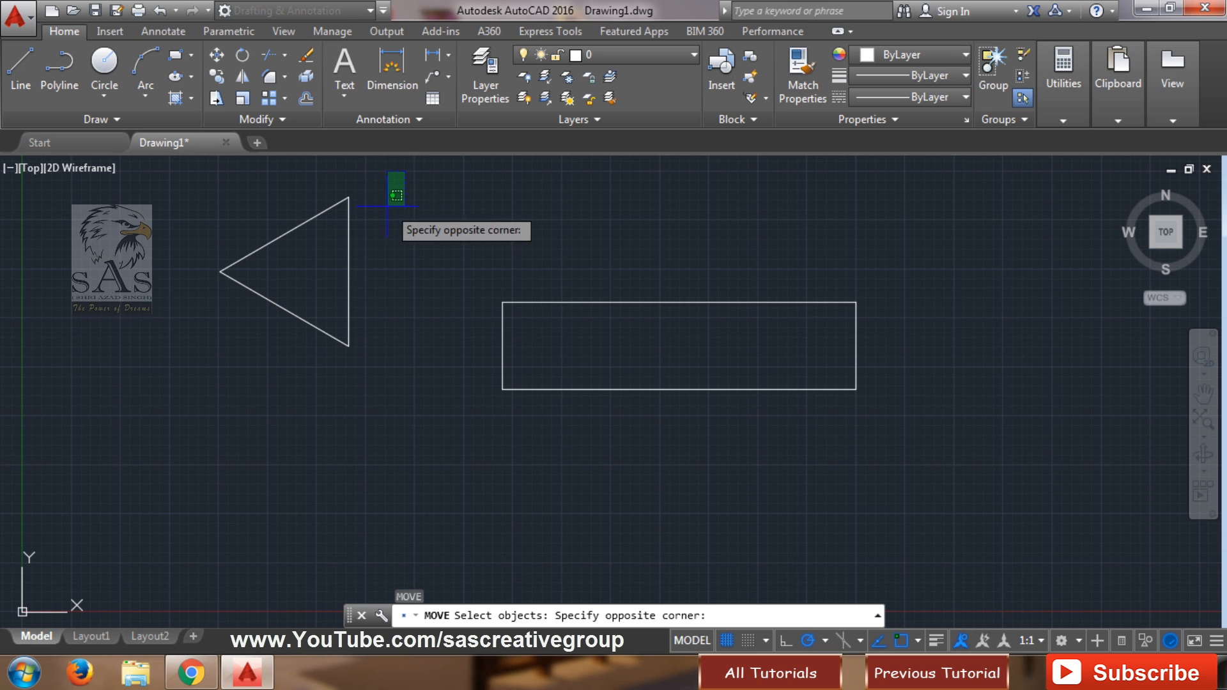
{"action": "left_click", "coordinate": [202, 379]}
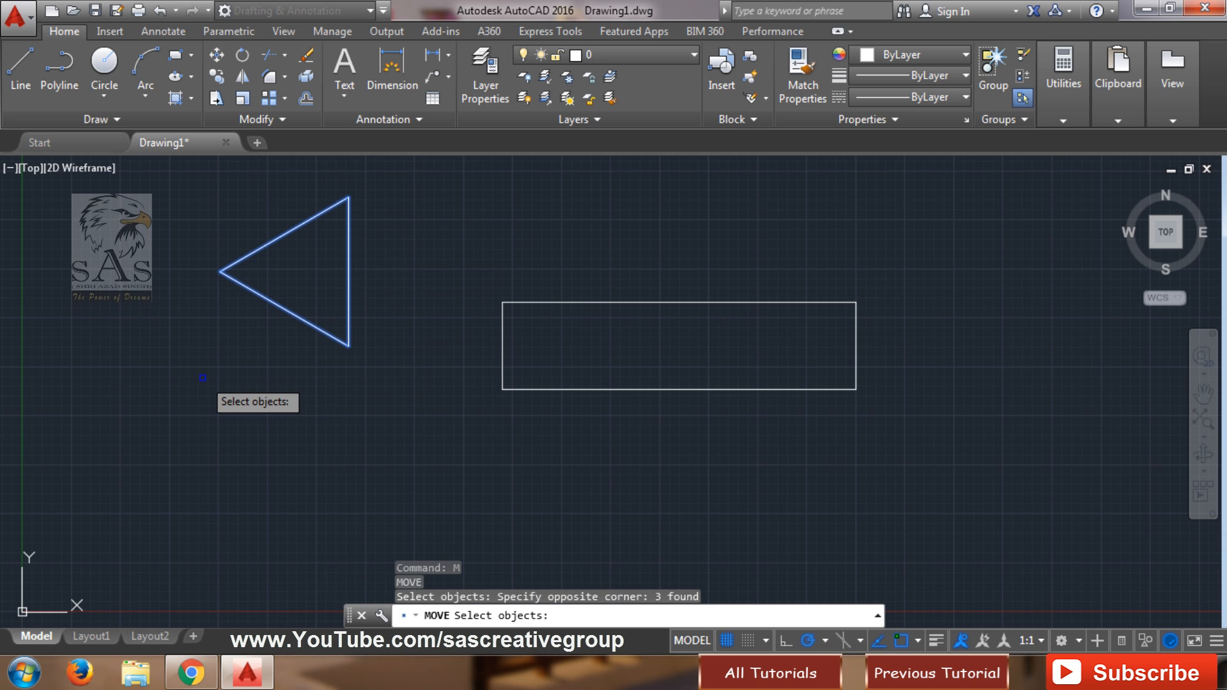
{"action": "key", "text": "Return"}
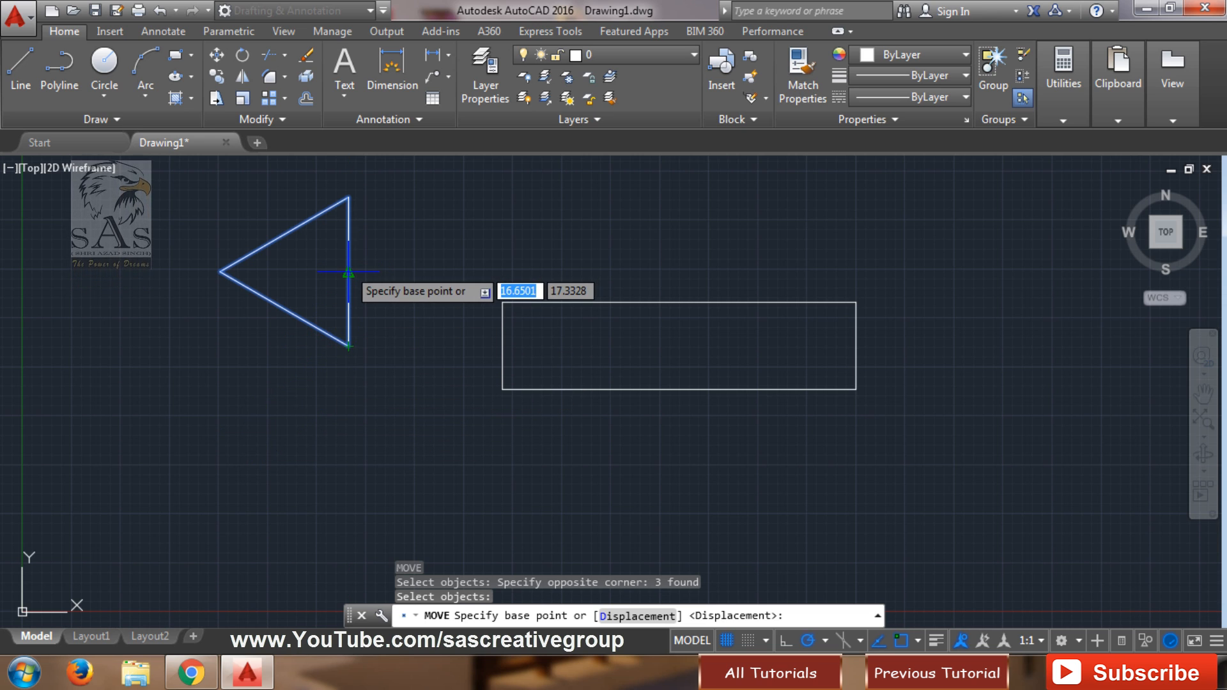
{"action": "left_click", "coordinate": [348, 346]}
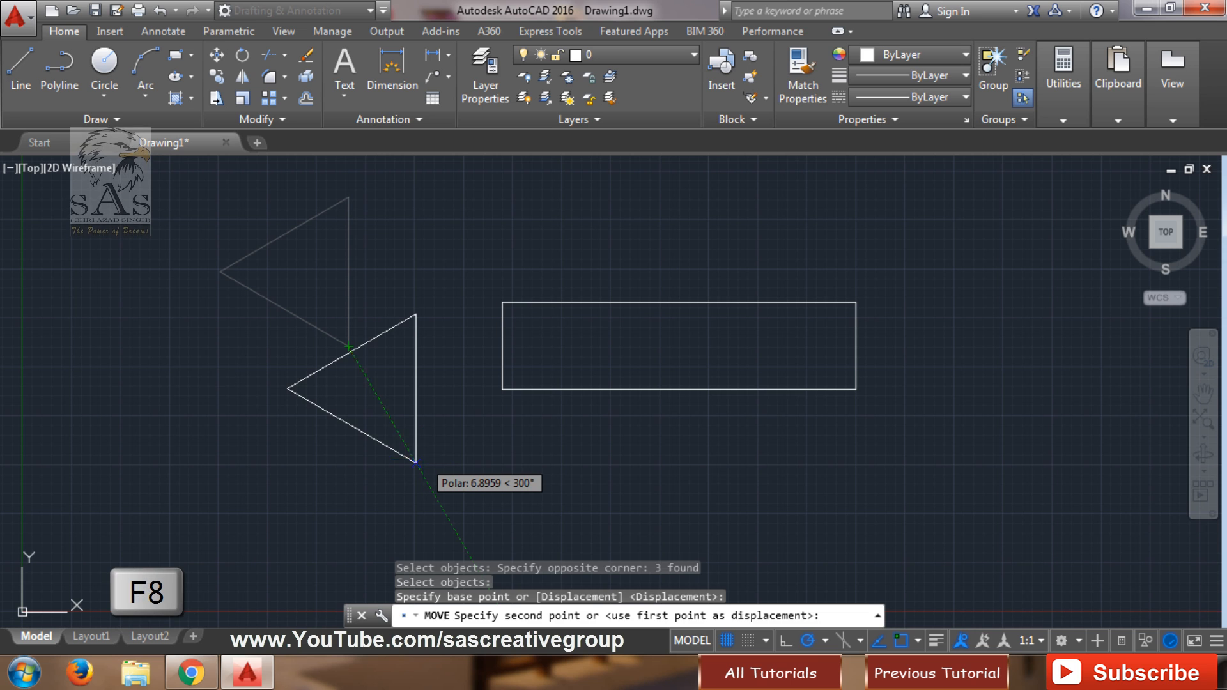
{"action": "key", "text": "F8"}
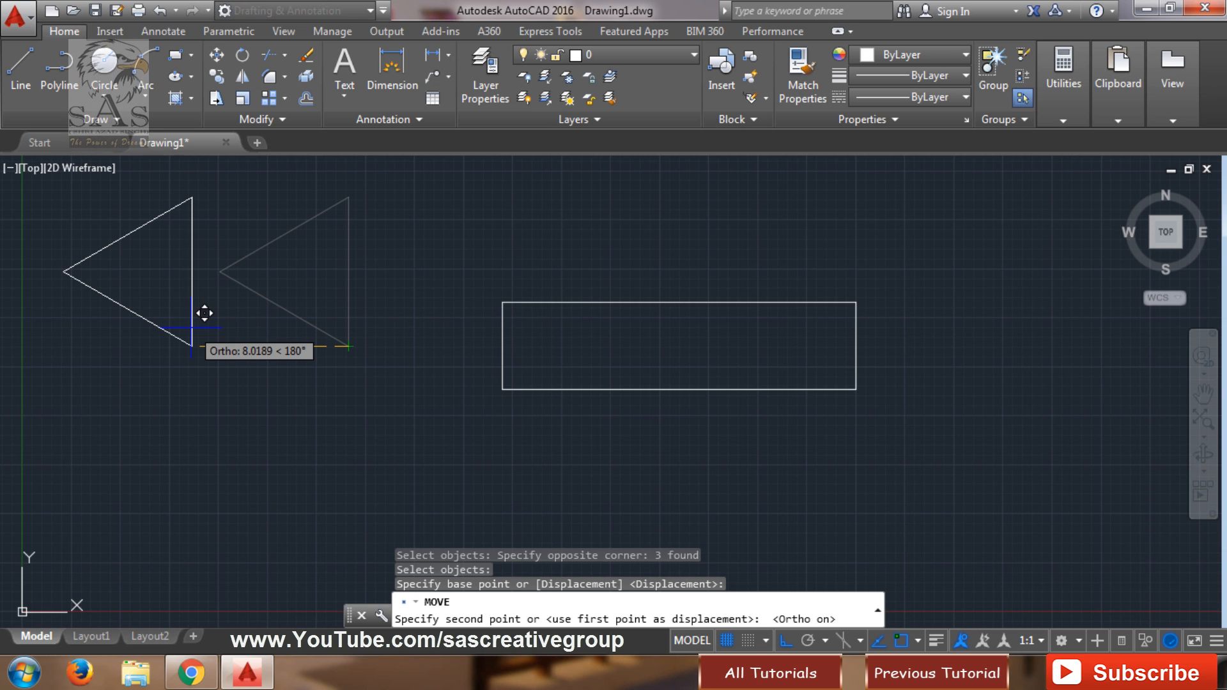
{"action": "type", "text": "5"}
{"action": "key", "text": "Return"}
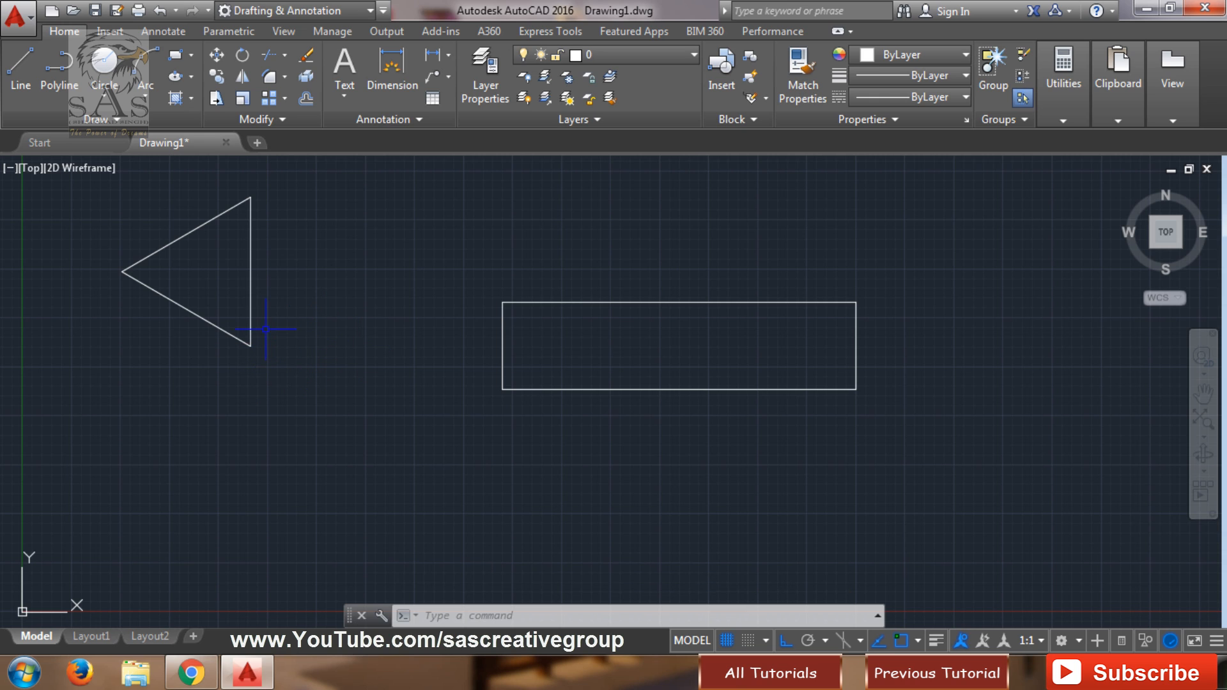
{"action": "key", "text": "Escape"}
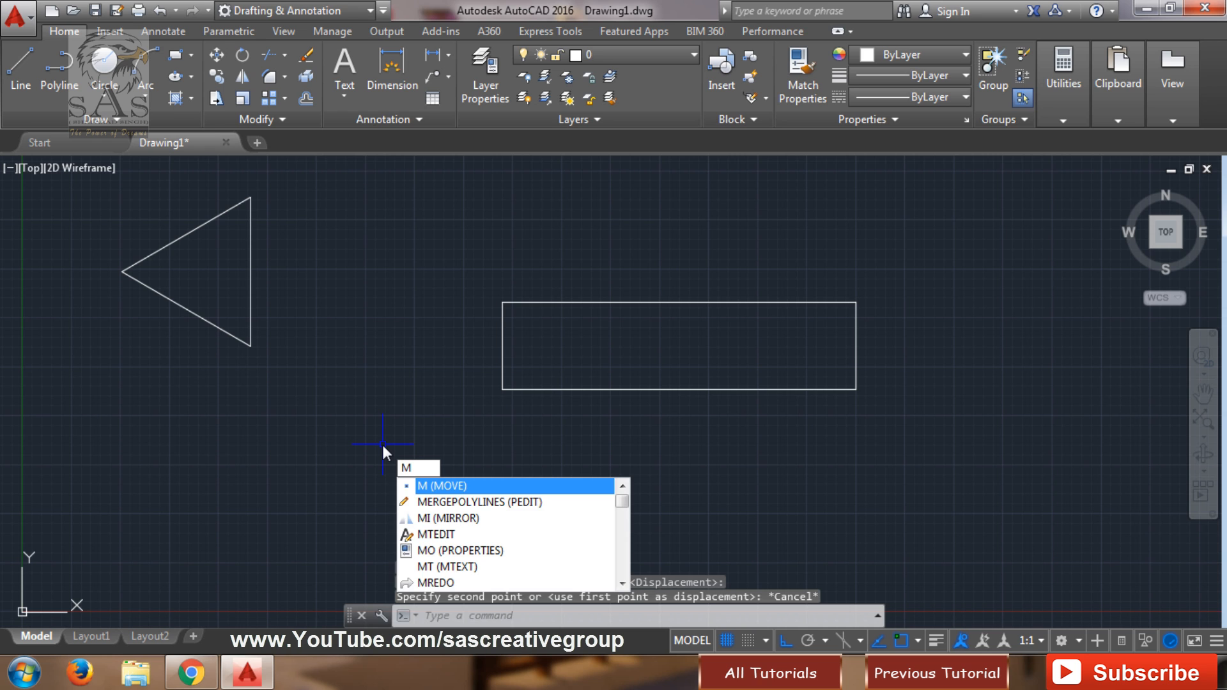
Try to move the triangle by its vertical side's midpoint onto the midpoint of the rectangle's left edge, with Ortho off
{"action": "key", "text": "Return"}
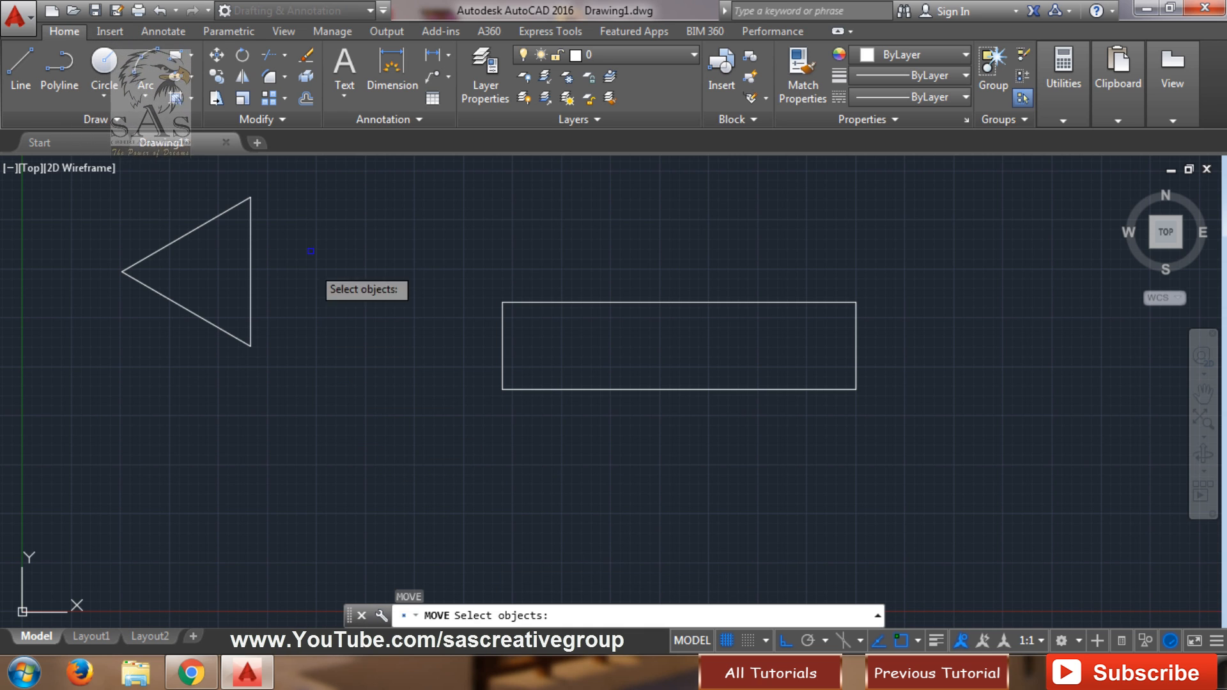
{"action": "left_click", "coordinate": [310, 179]}
{"action": "left_click", "coordinate": [94, 398]}
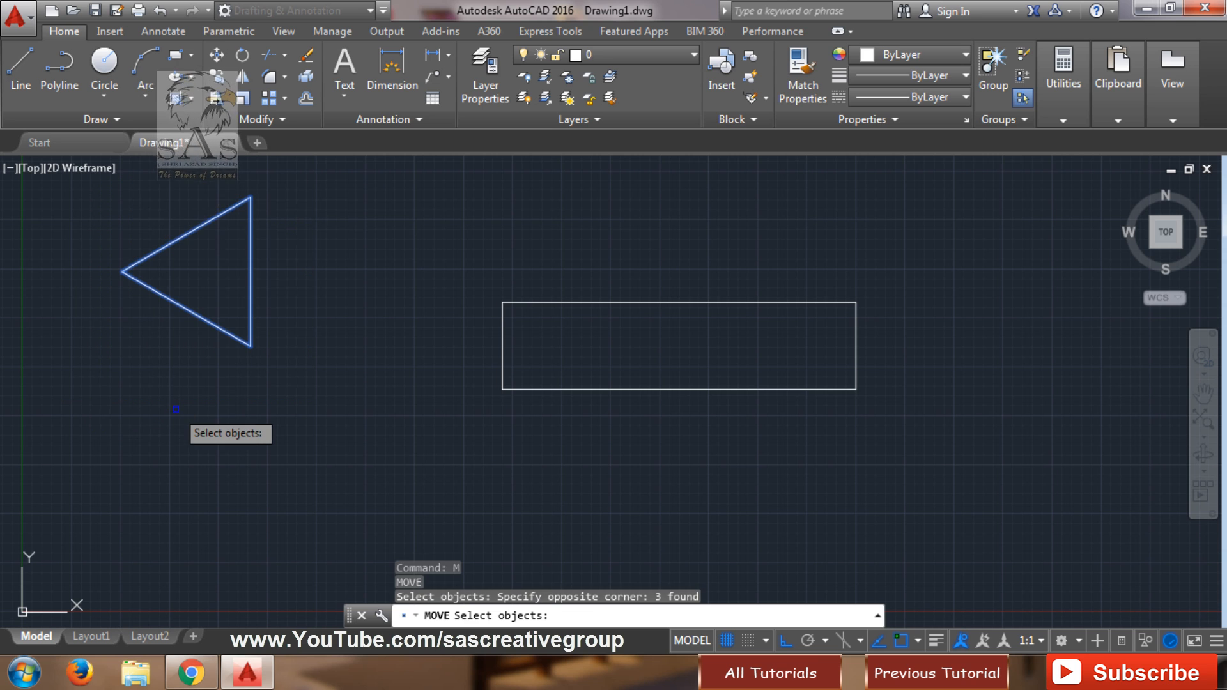
{"action": "key", "text": "Return"}
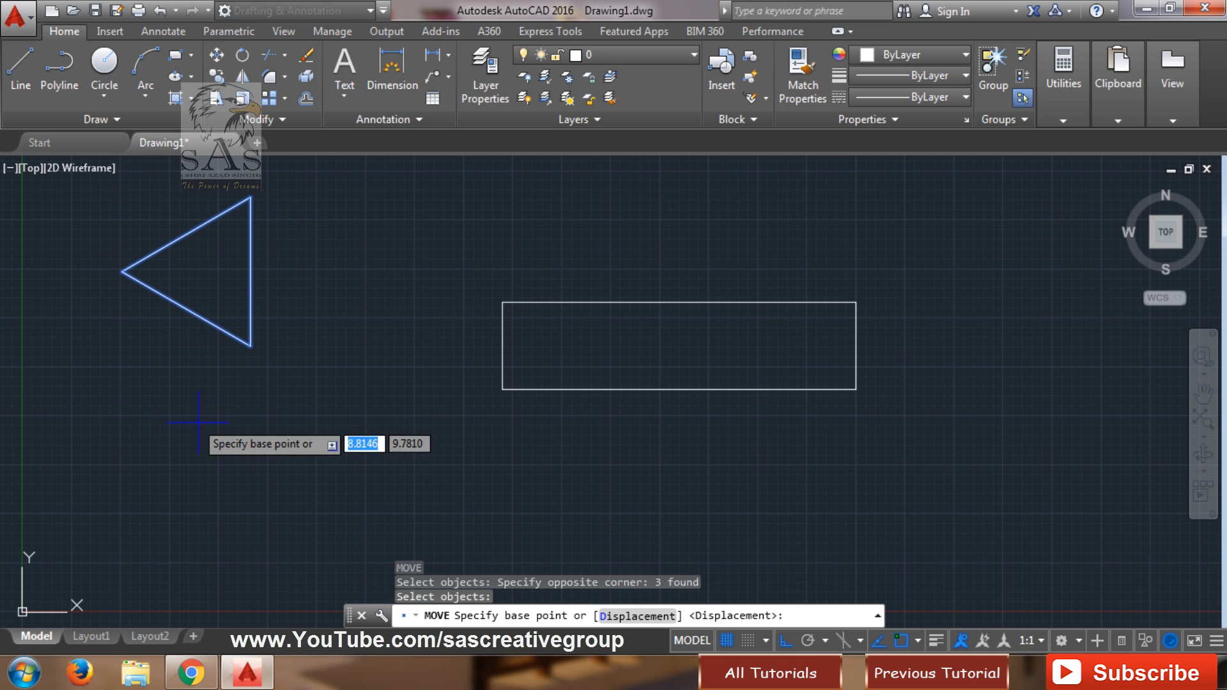
{"action": "left_click", "coordinate": [250, 272]}
{"action": "key", "text": "F8"}
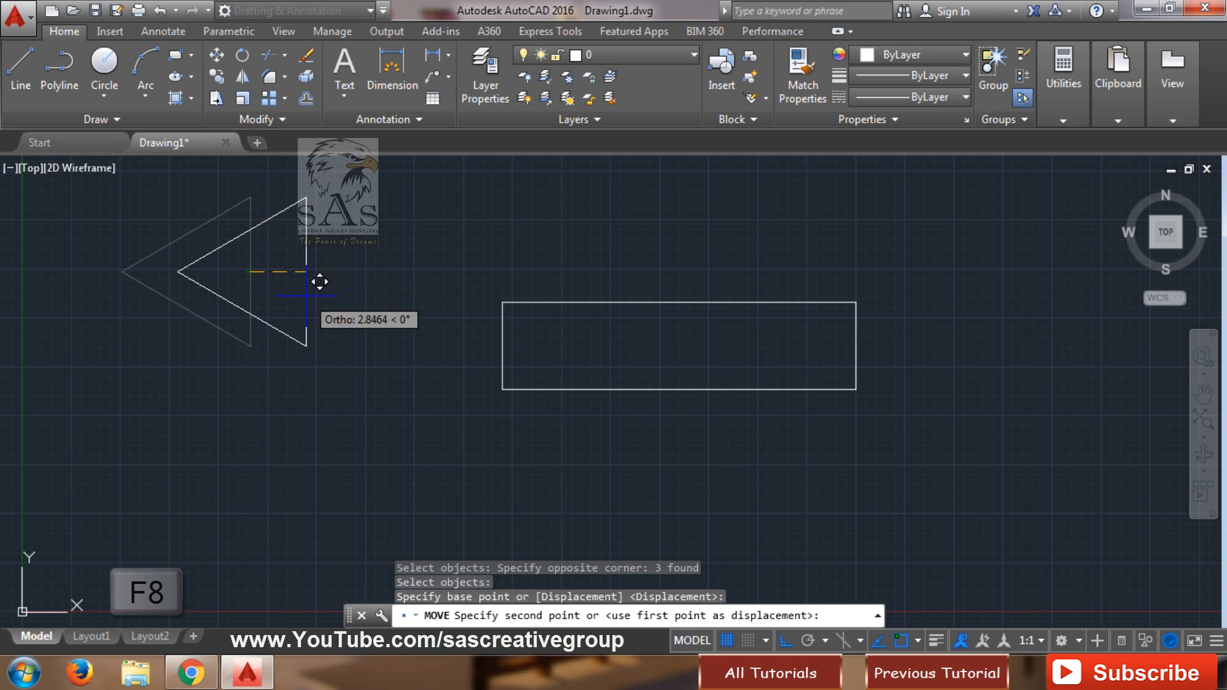
{"action": "key", "text": "F8"}
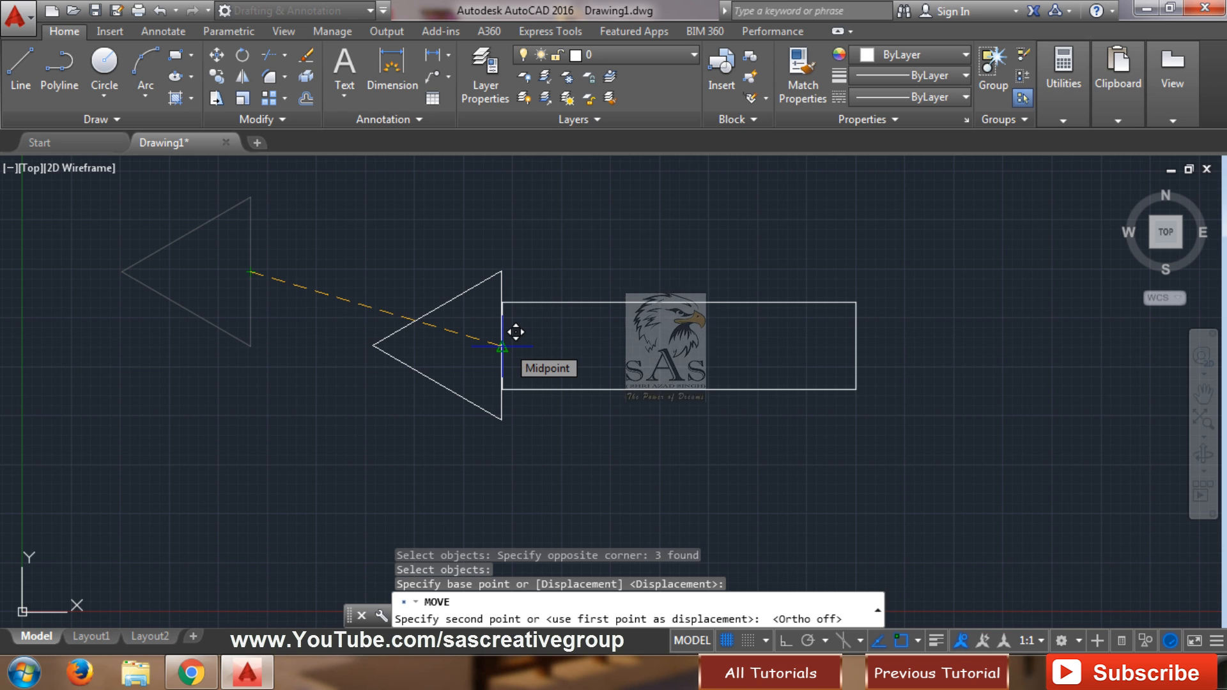
{"action": "left_click", "coordinate": [502, 346]}
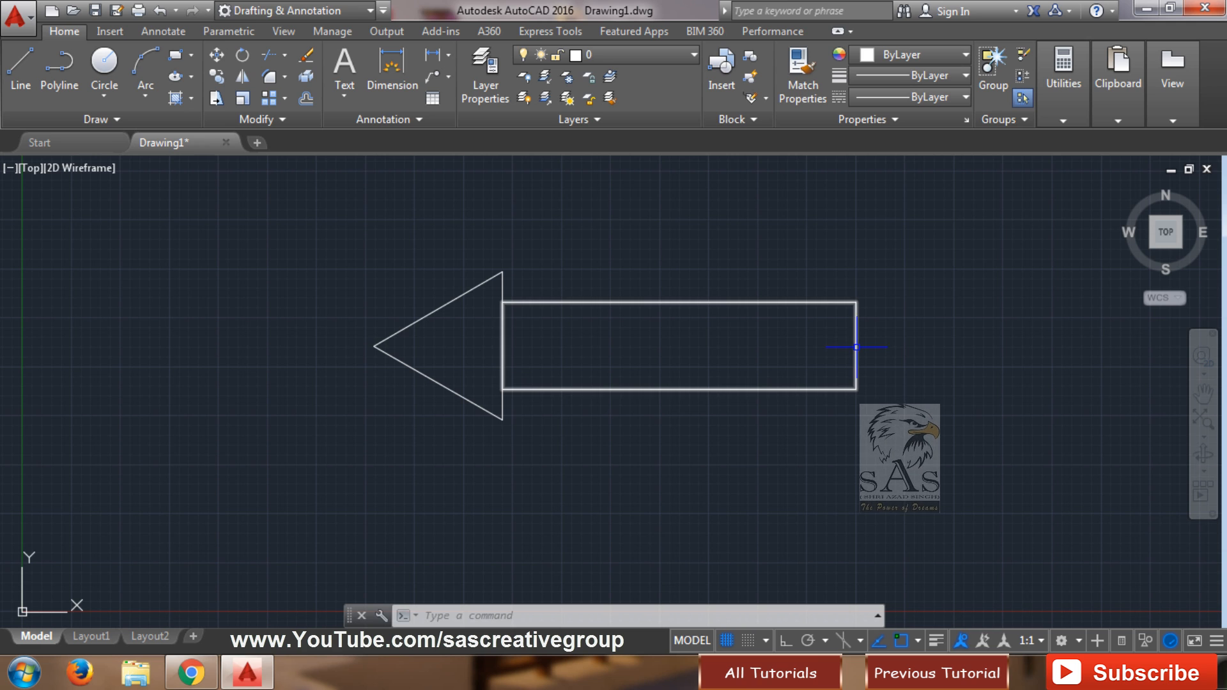
Turn off the running Midpoint object snap and cancel the pending move of the triangle
{"action": "type", "text": "m"}
{"action": "key", "text": "Return"}
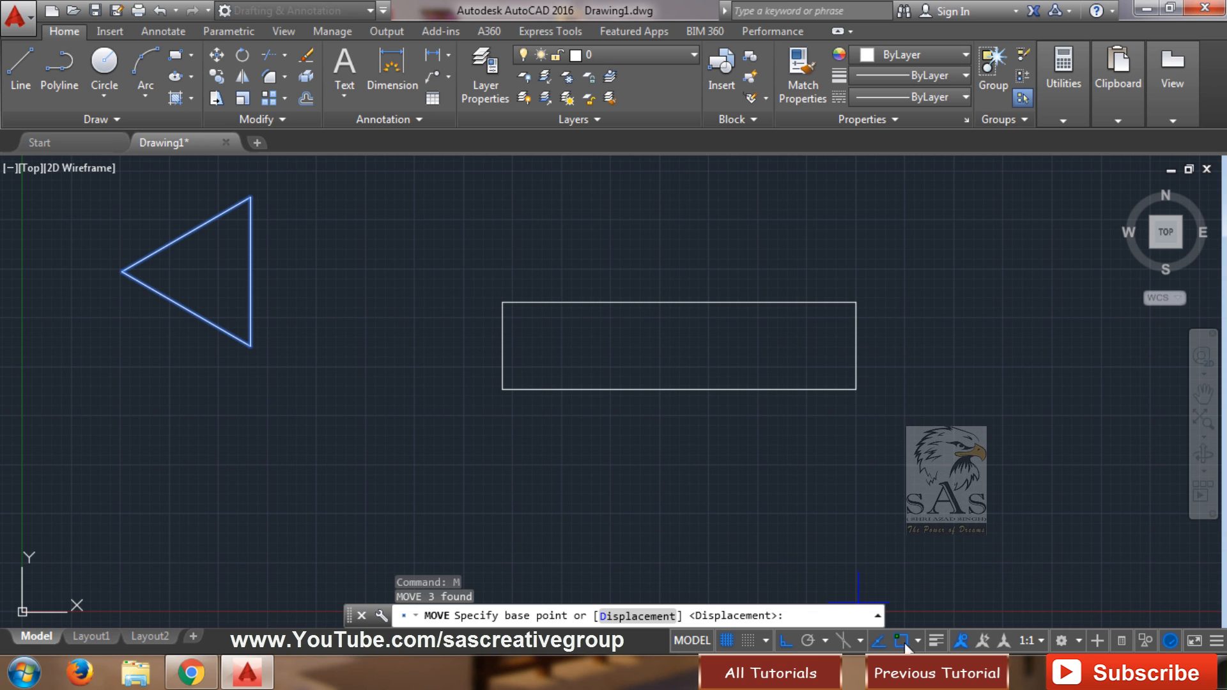
{"action": "left_click", "coordinate": [918, 641]}
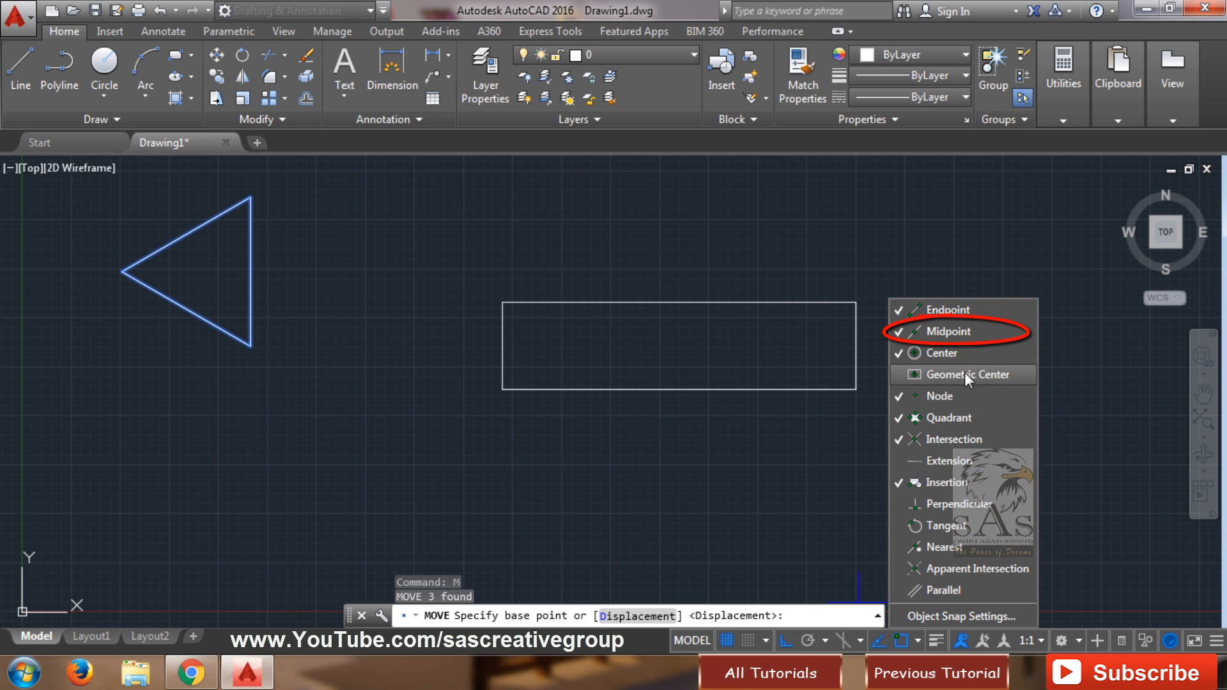
{"action": "left_click", "coordinate": [956, 332]}
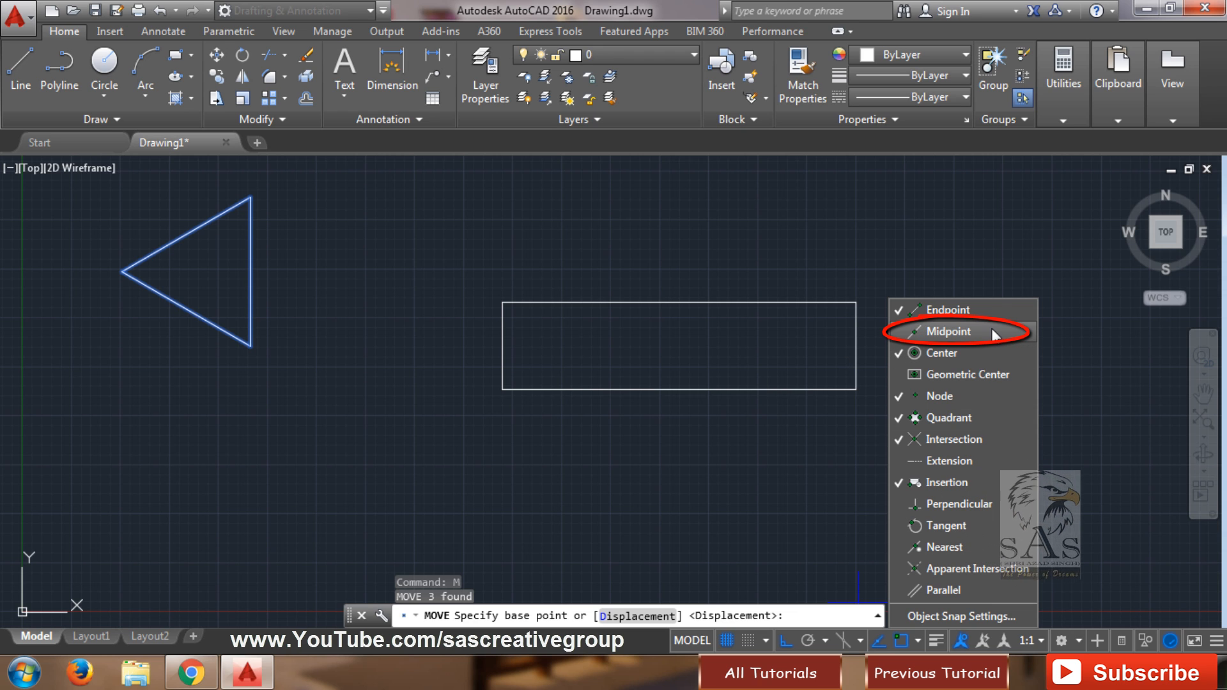
{"action": "left_click", "coordinate": [486, 473]}
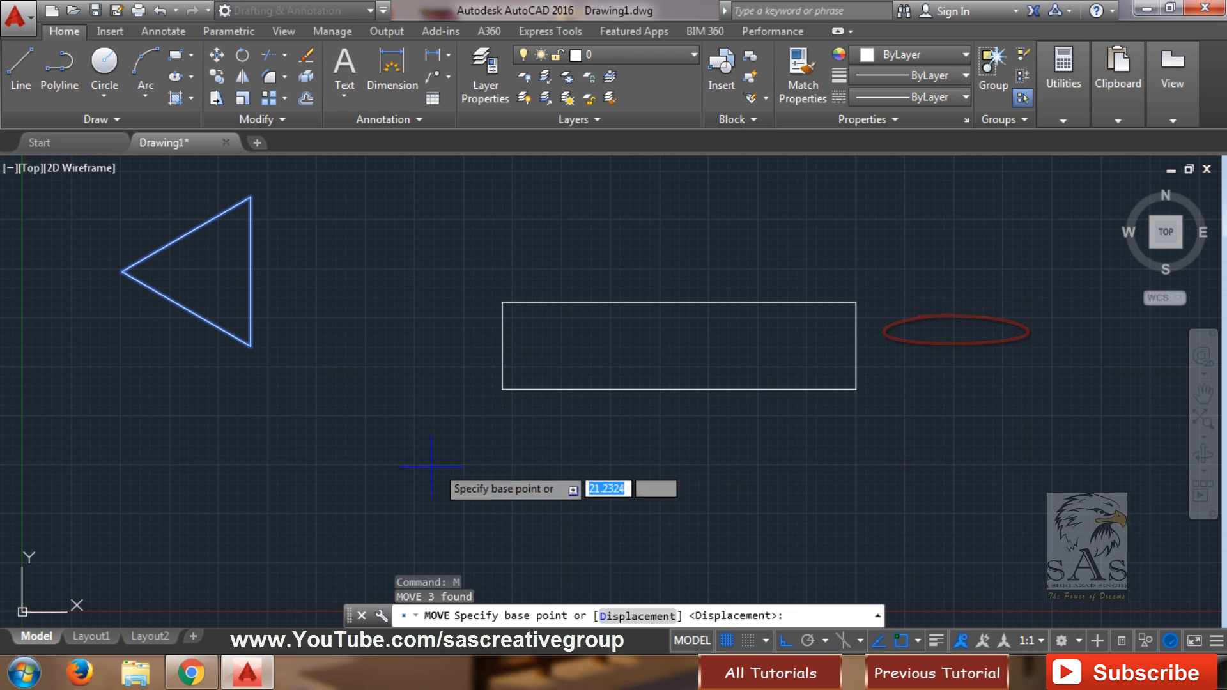
{"action": "key", "text": "Escape"}
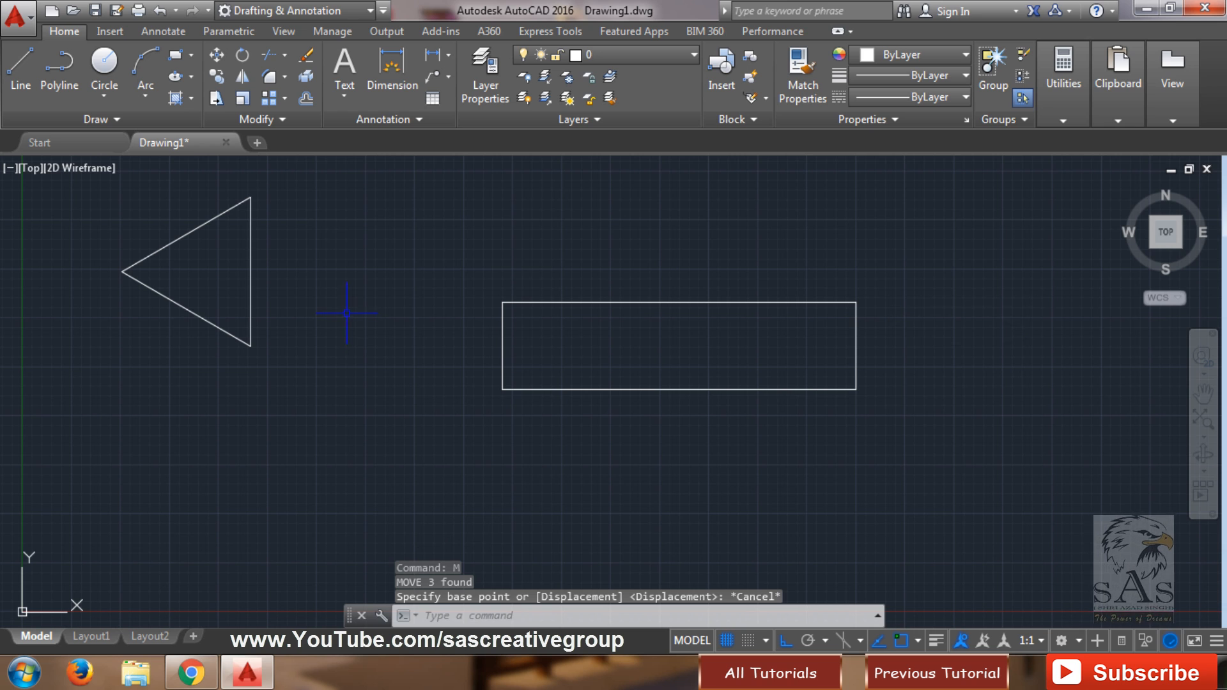
Move the triangle by its vertical side's midpoint onto the rectangle's left edge midpoint, using one-time Midpoint snap overrides with Ortho off
{"action": "left_click", "coordinate": [323, 199]}
{"action": "left_click", "coordinate": [295, 229]}
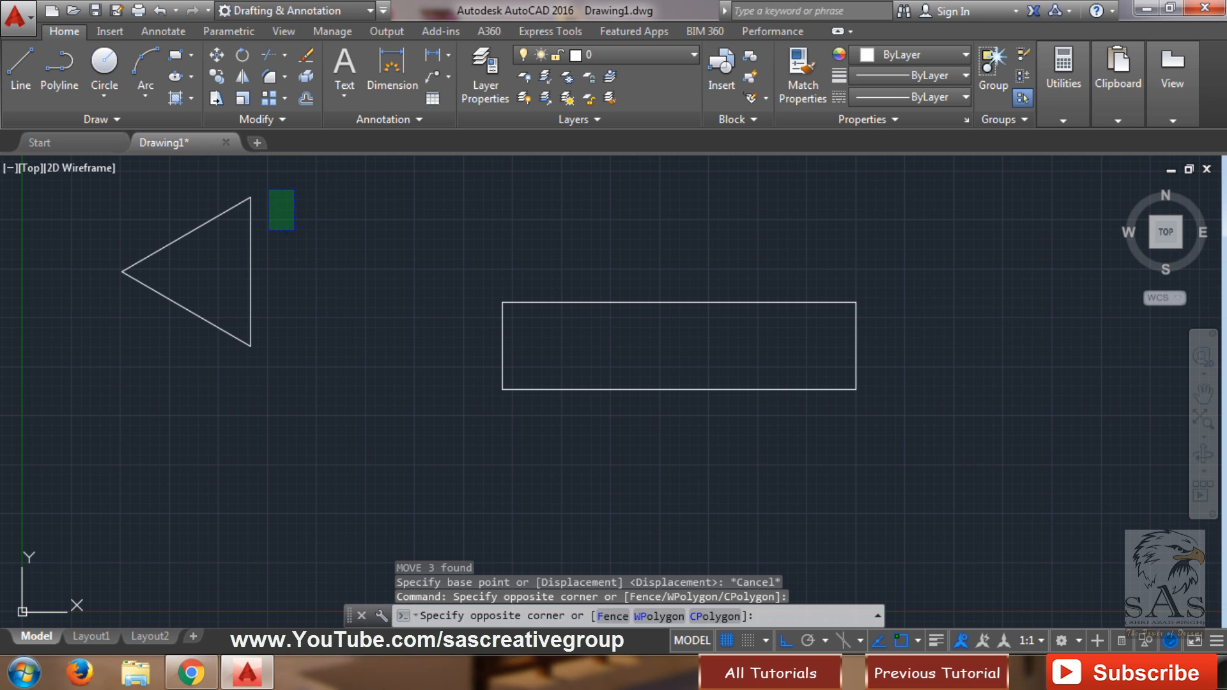
{"action": "left_click", "coordinate": [119, 378]}
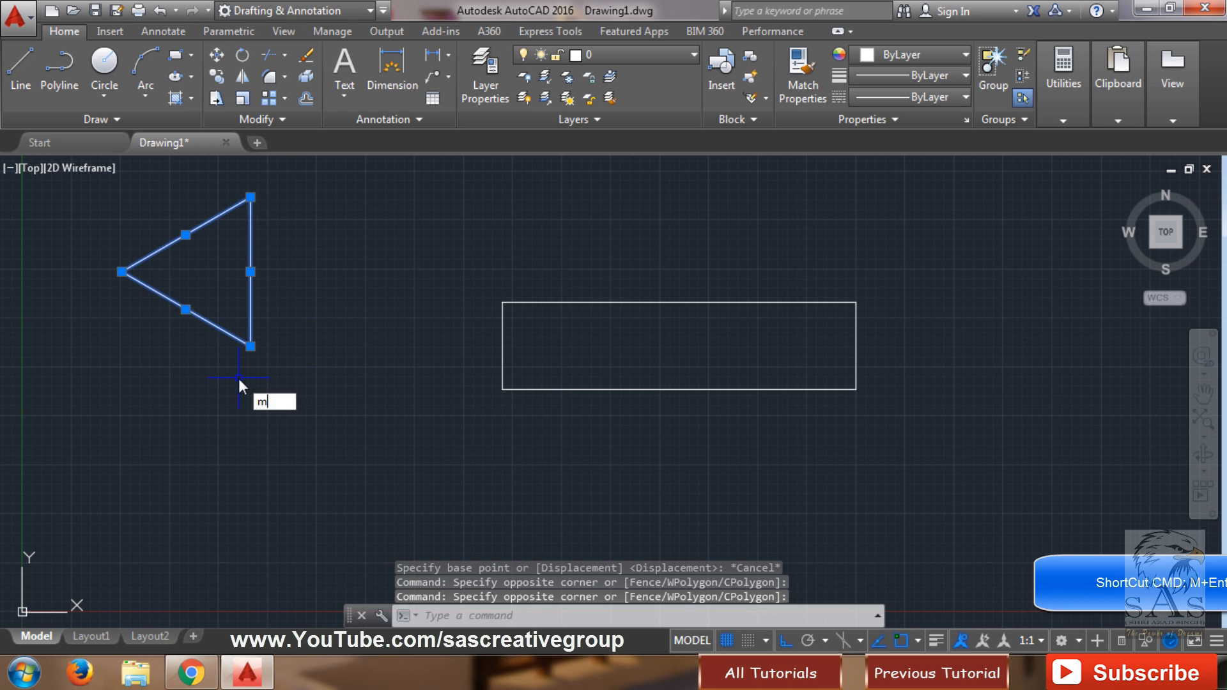
{"action": "key", "text": "Return"}
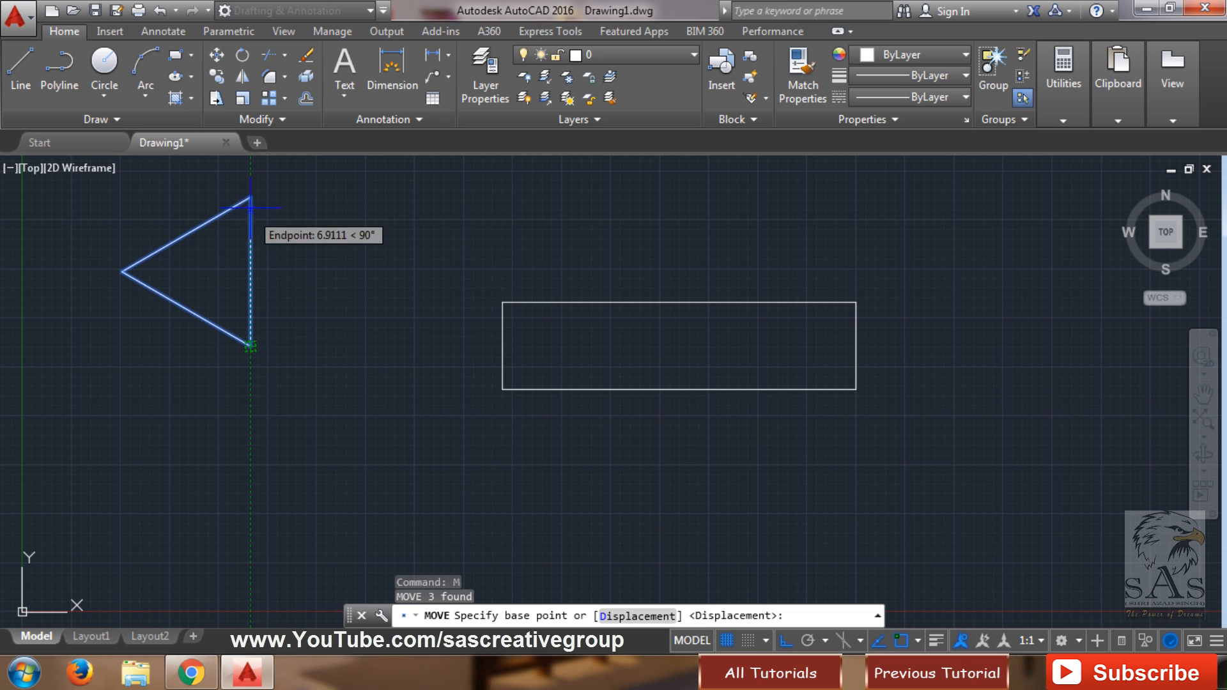
{"action": "right_click", "coordinate": [290, 285], "text": "shift"}
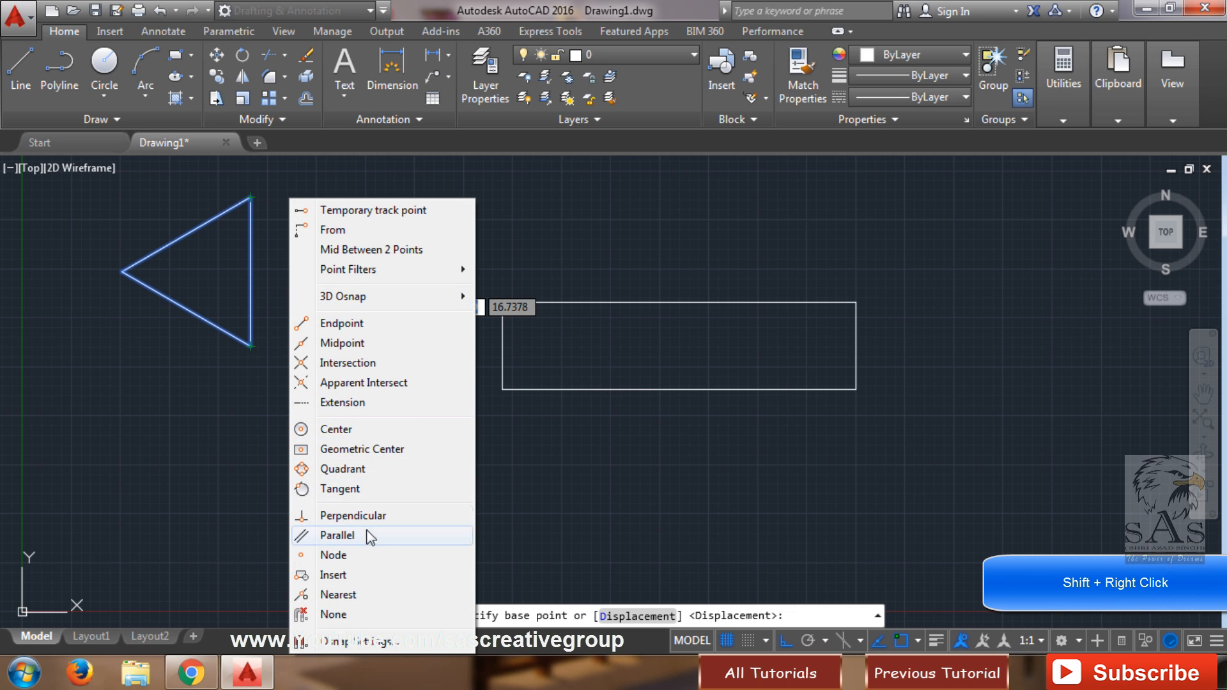
{"action": "left_click", "coordinate": [386, 346]}
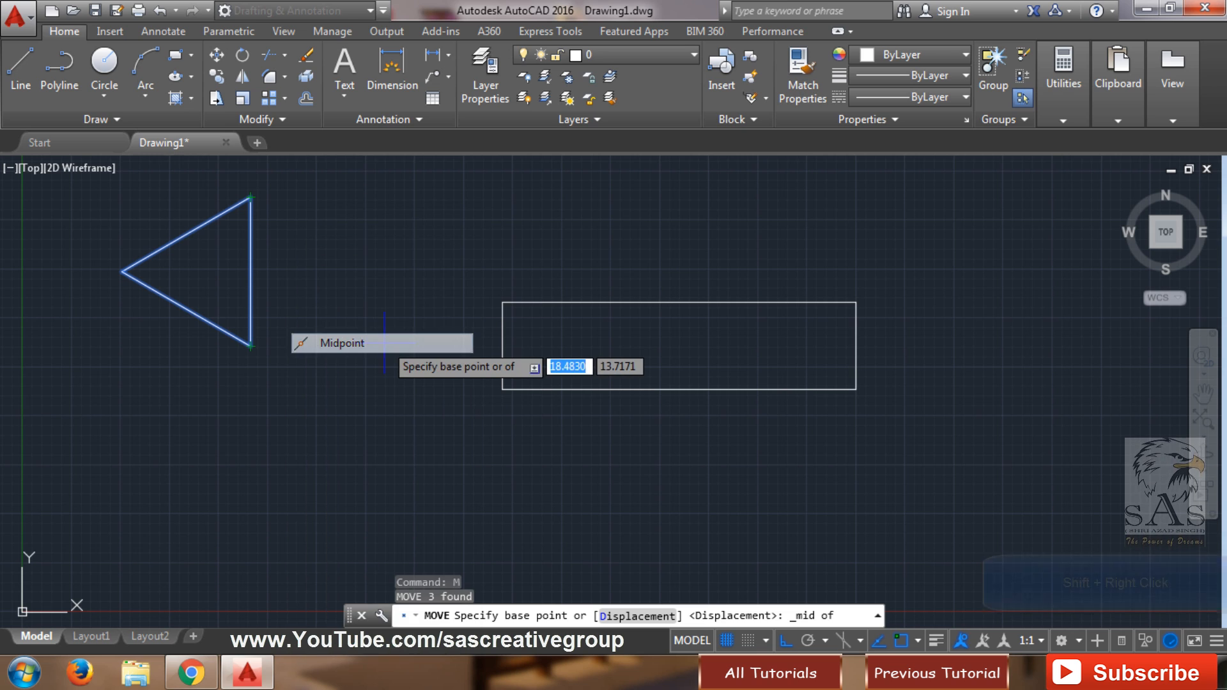
{"action": "left_click", "coordinate": [250, 272]}
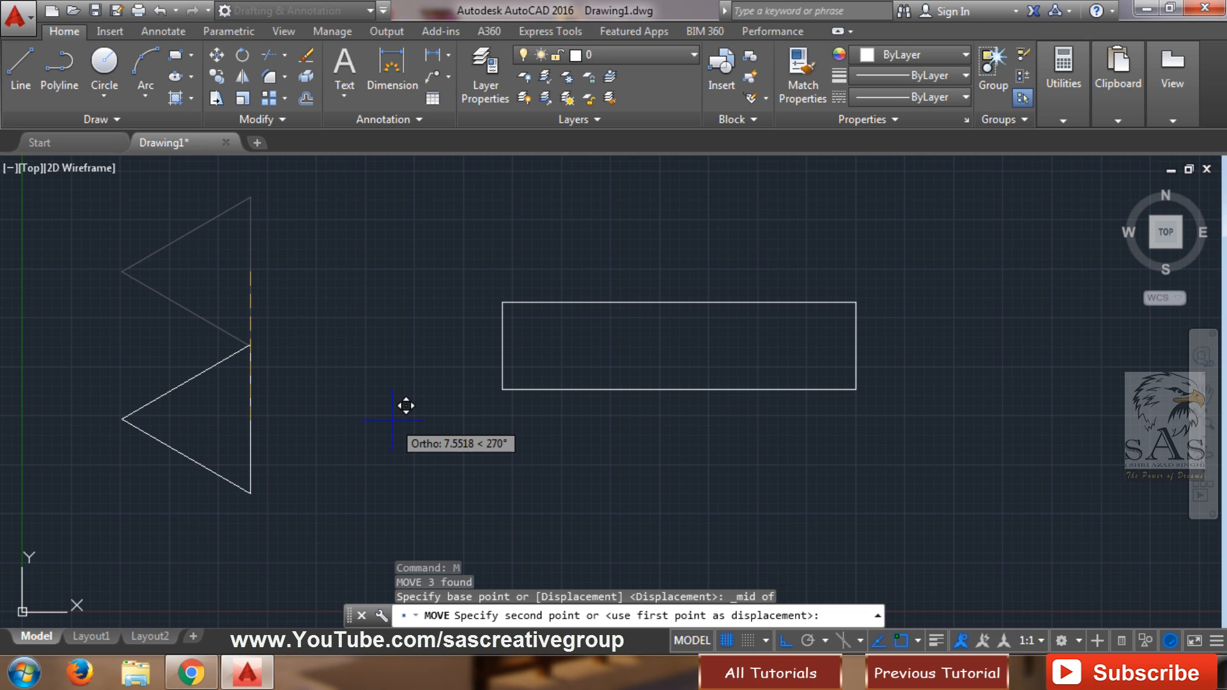
{"action": "key", "text": "F8"}
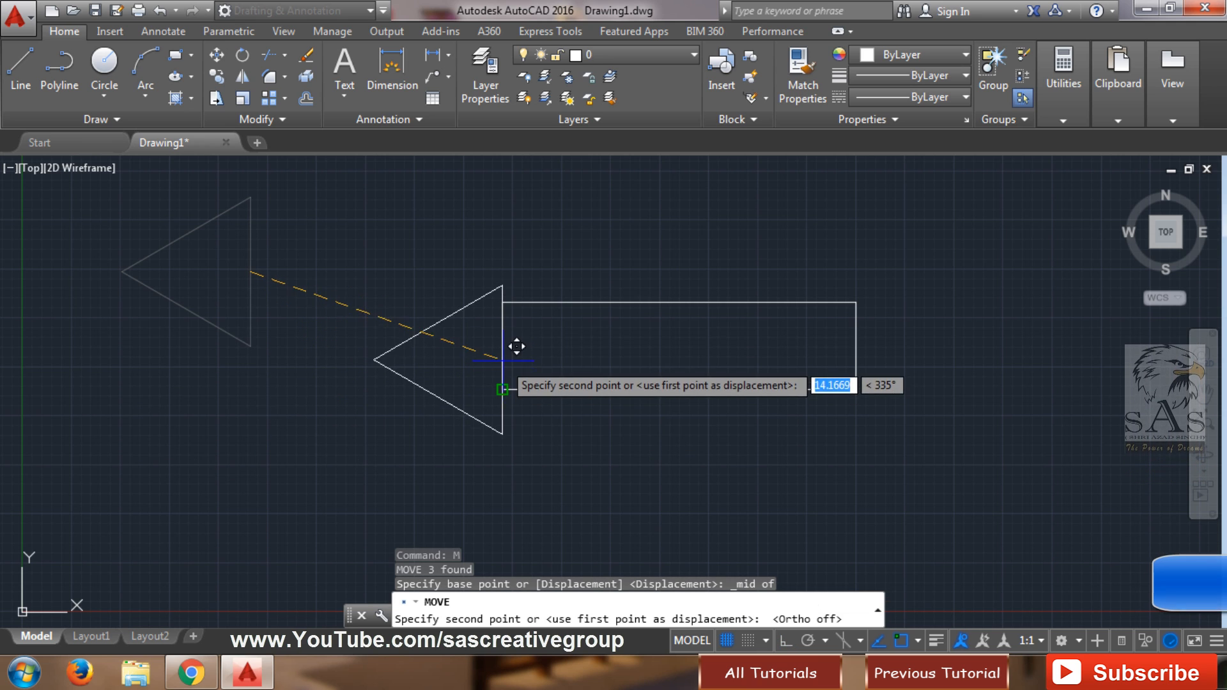
{"action": "right_click", "coordinate": [371, 342], "text": "shift"}
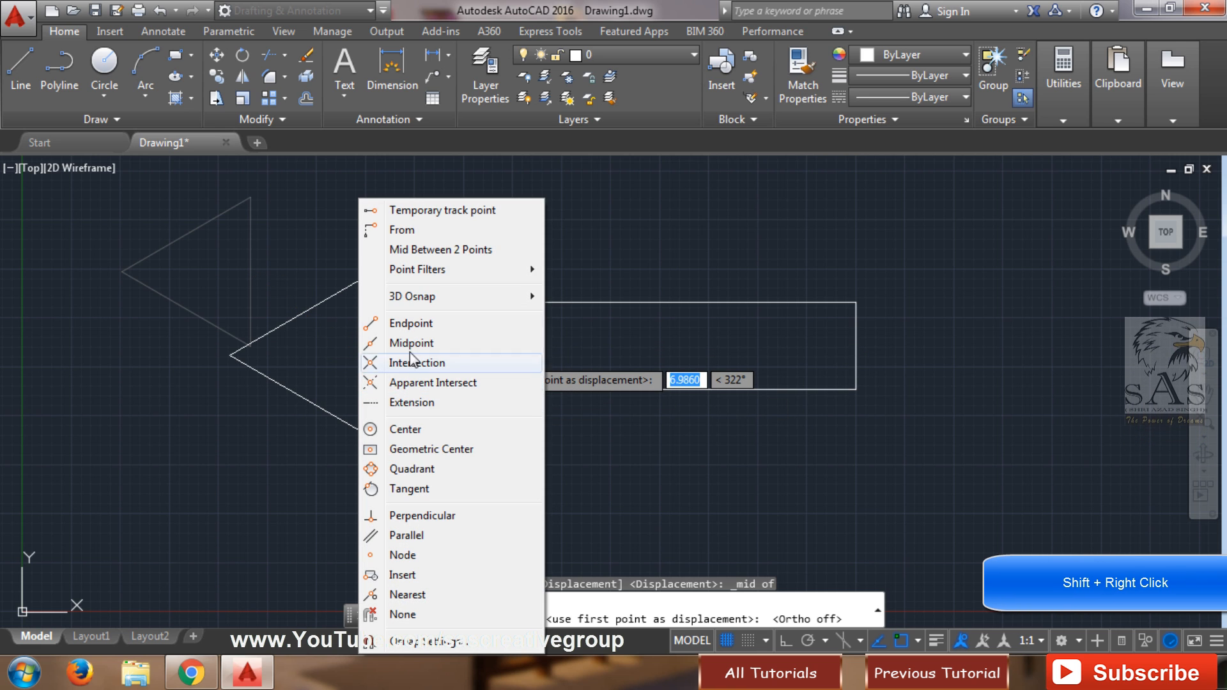
{"action": "left_click", "coordinate": [423, 343]}
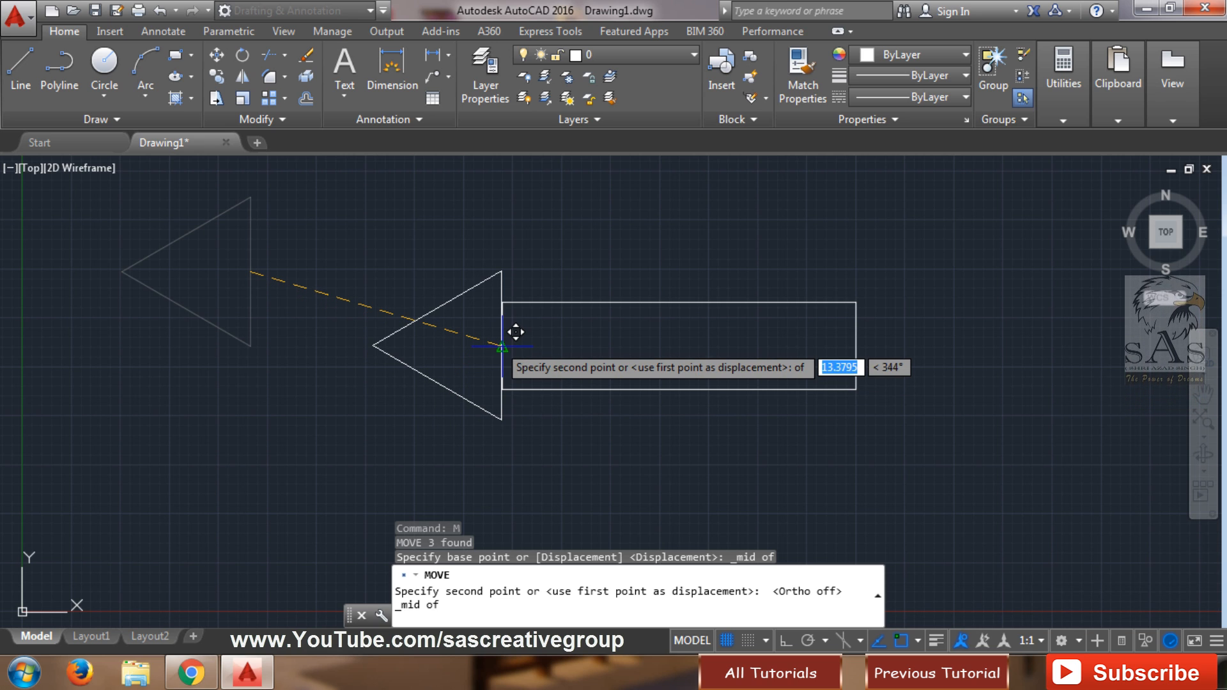
{"action": "left_click", "coordinate": [501, 345]}
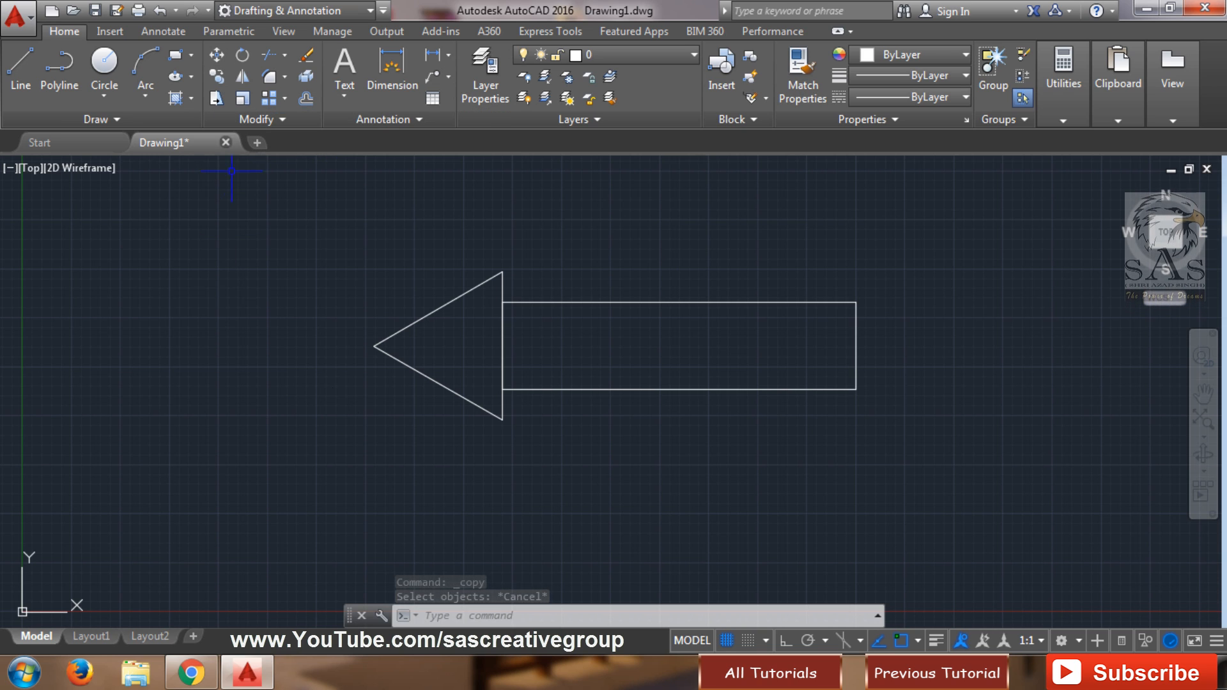
Copy the whole arrow by its tip twice, placing one copy below left and another level with it below right of the original
{"action": "left_click", "coordinate": [217, 79]}
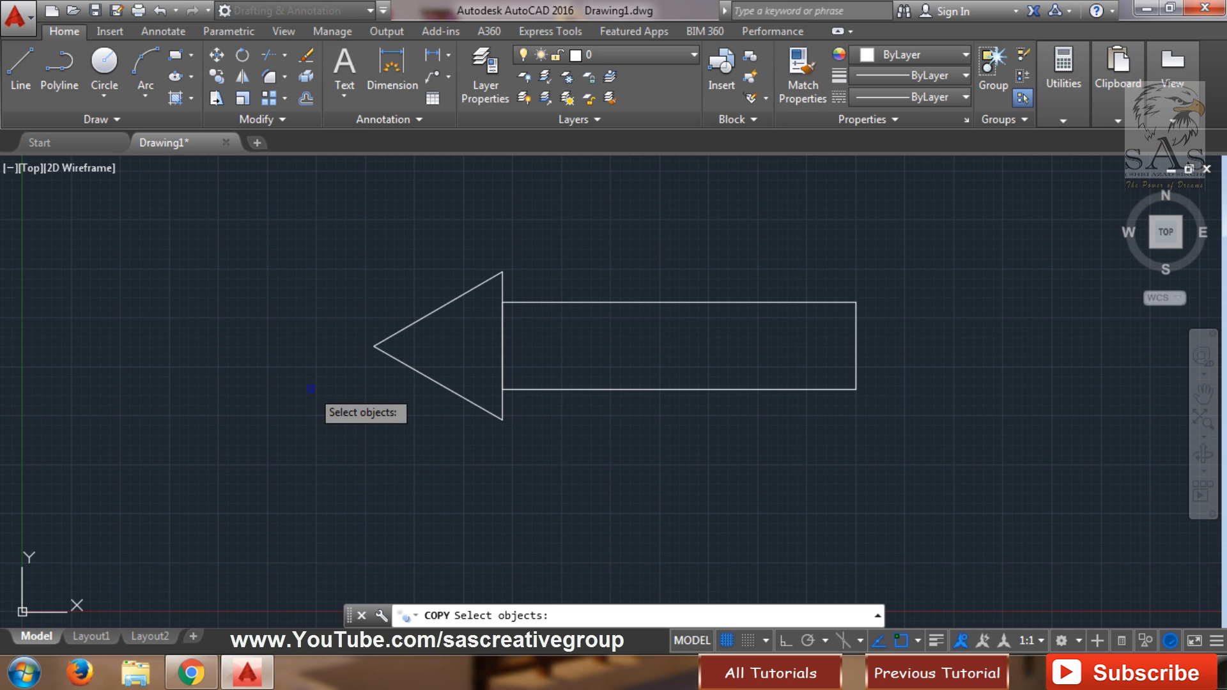
{"action": "left_click", "coordinate": [317, 221]}
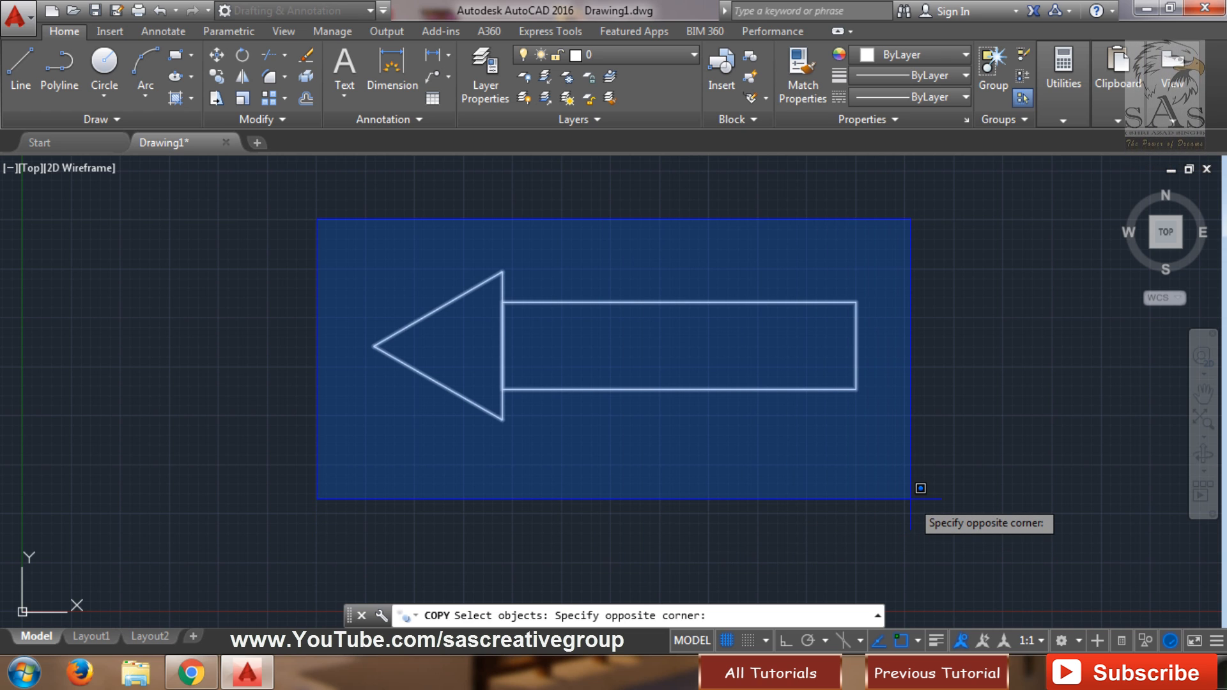
{"action": "left_click", "coordinate": [911, 499]}
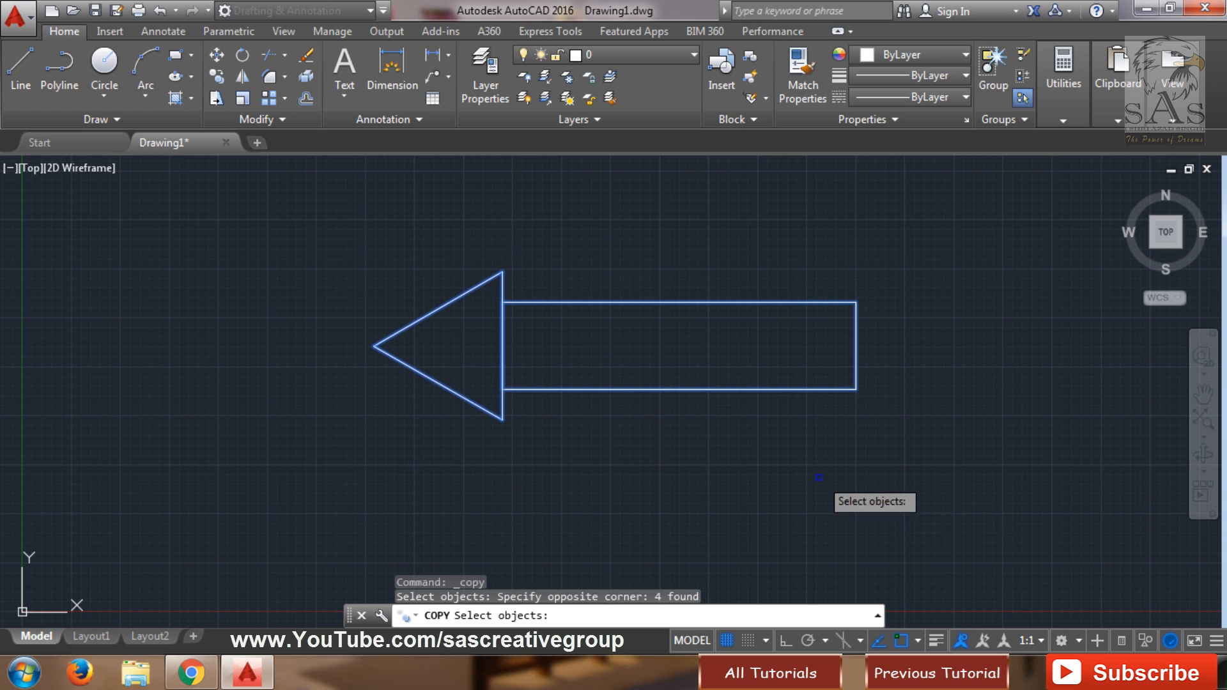
{"action": "key", "text": "Return"}
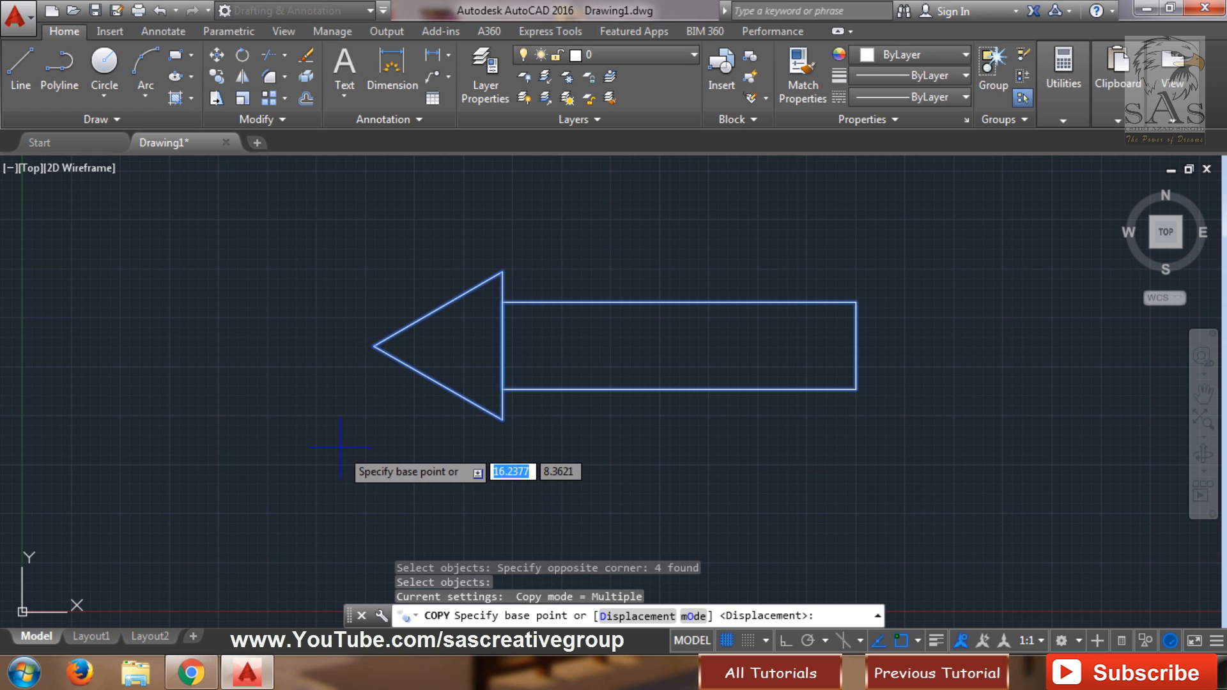
{"action": "left_click", "coordinate": [373, 347]}
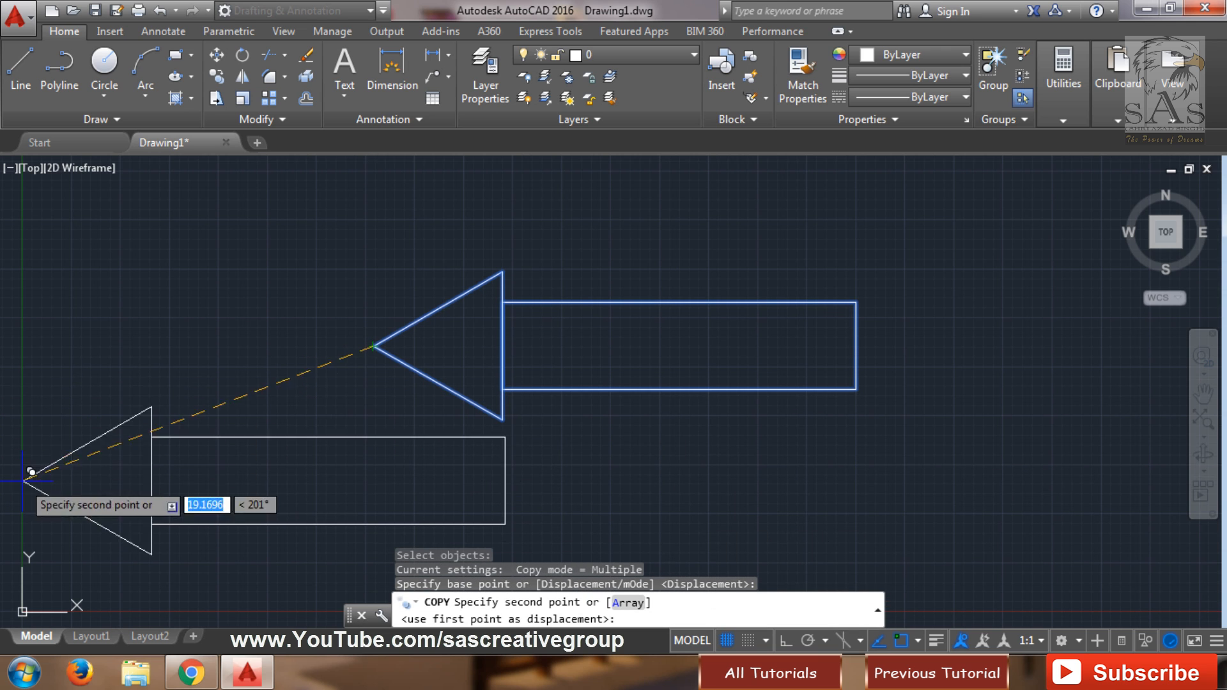
{"action": "left_click", "coordinate": [101, 512]}
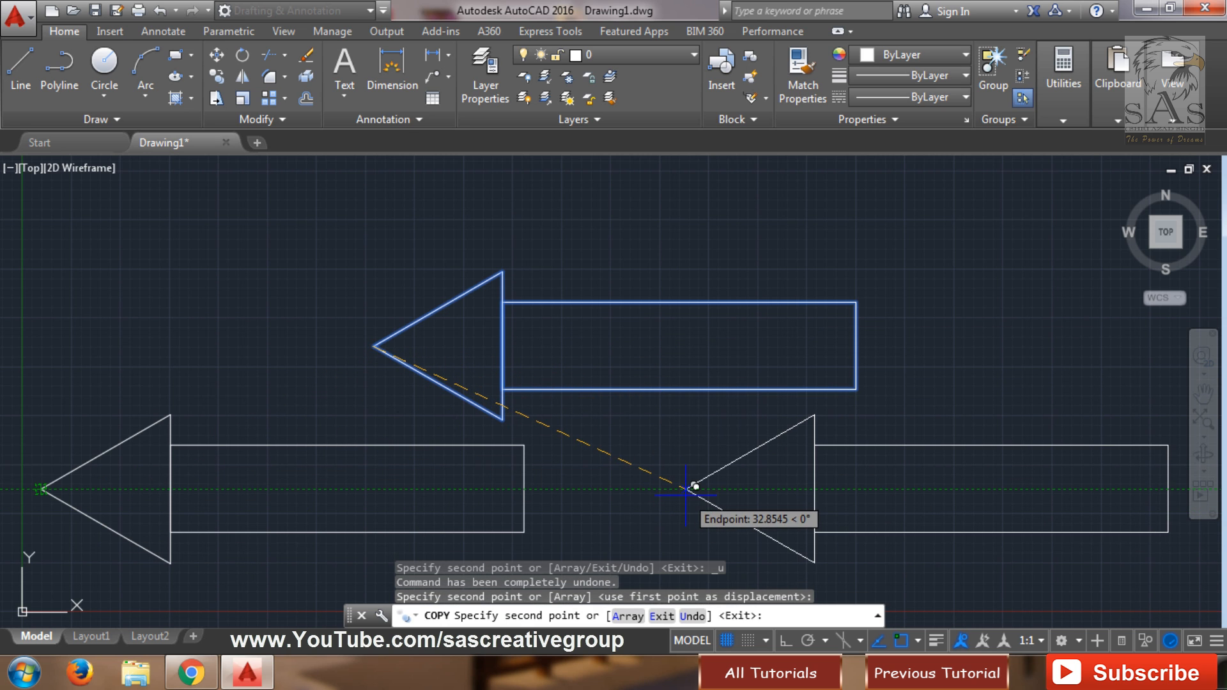
{"action": "left_click", "coordinate": [687, 489]}
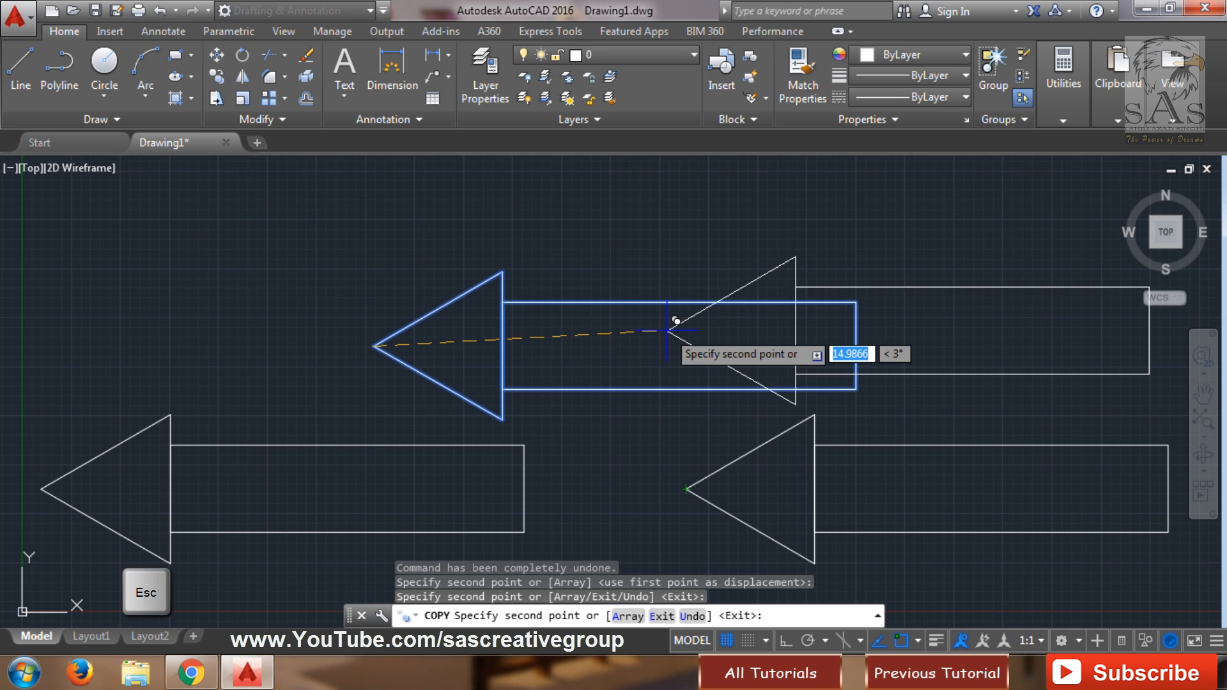
{"action": "key", "text": "Escape"}
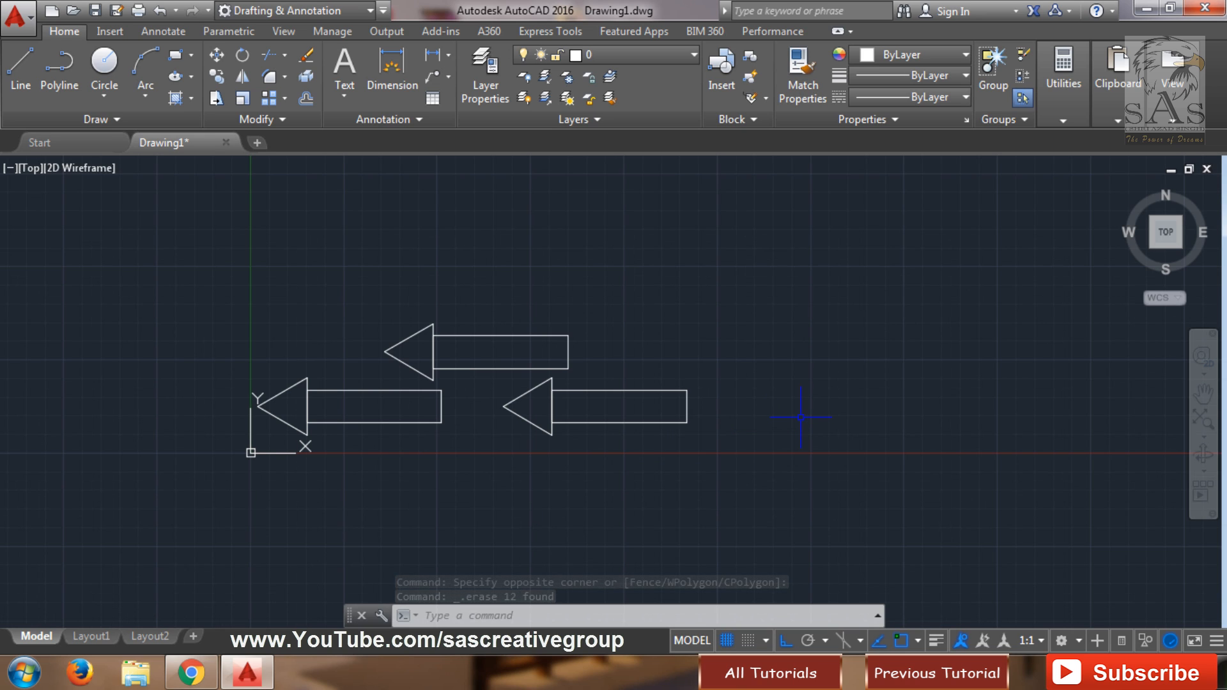
Begin copying the lower right arrow from its tip, using the Array option with 5 items
{"action": "type", "text": "o"}
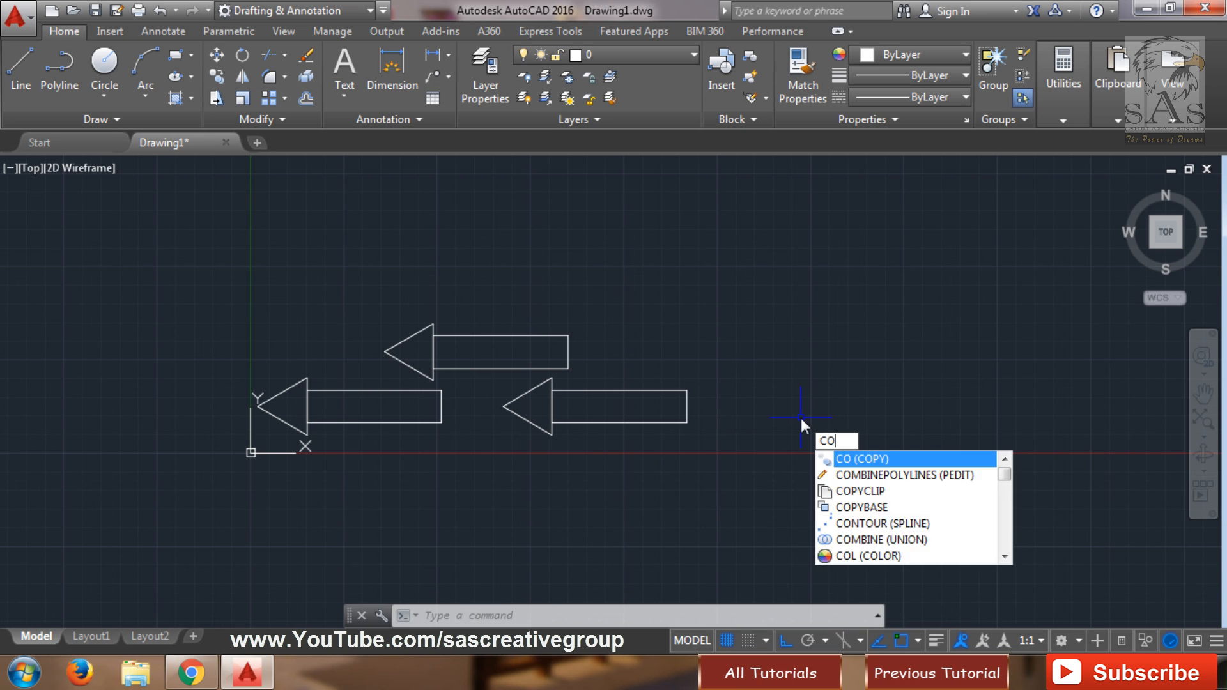
{"action": "key", "text": "Return"}
{"action": "left_click", "coordinate": [739, 384]}
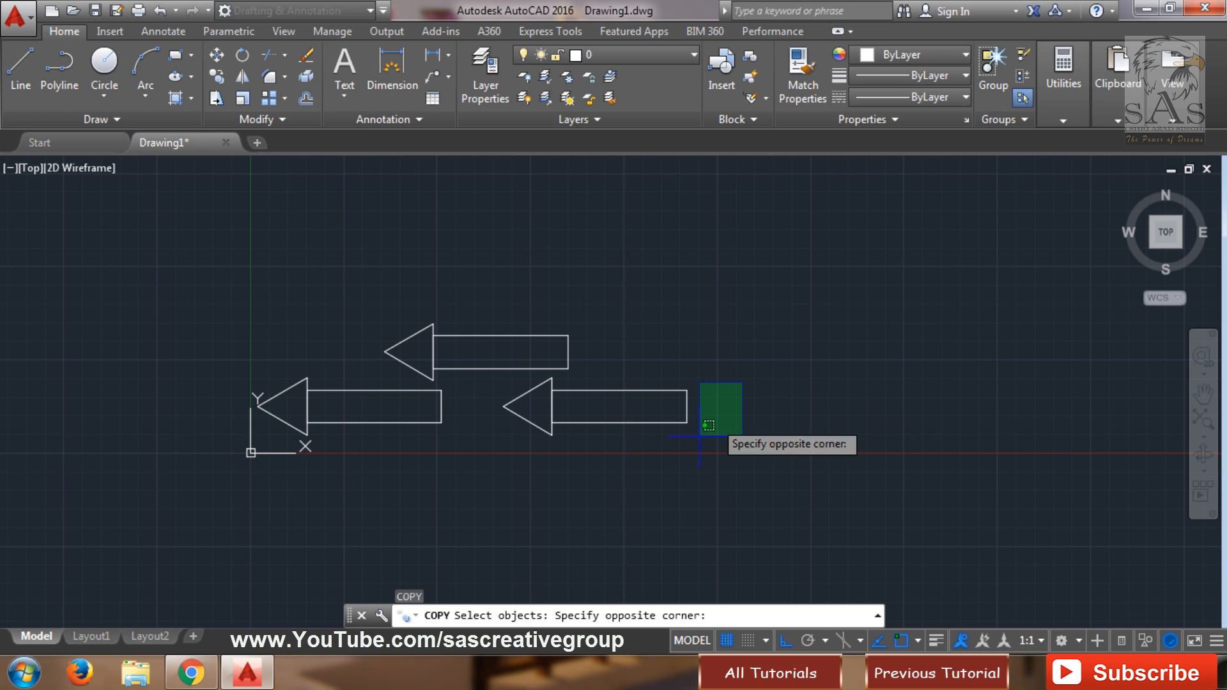
{"action": "left_click", "coordinate": [503, 497]}
{"action": "key", "text": "Return"}
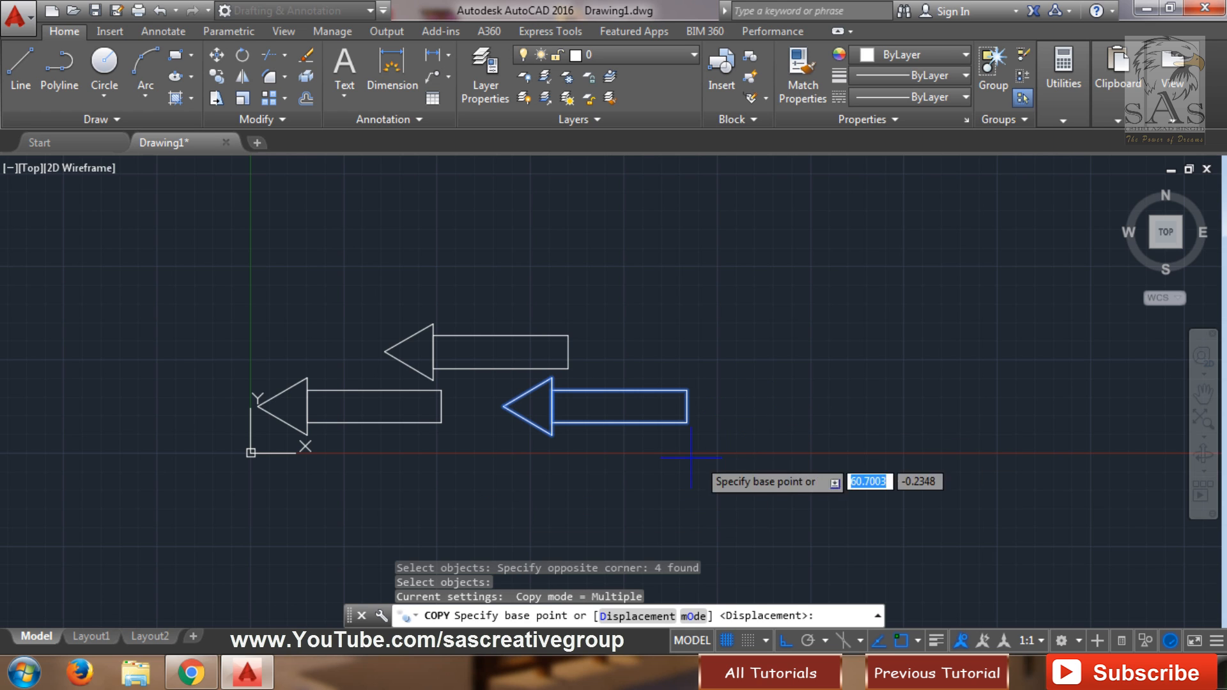
{"action": "left_click", "coordinate": [503, 407]}
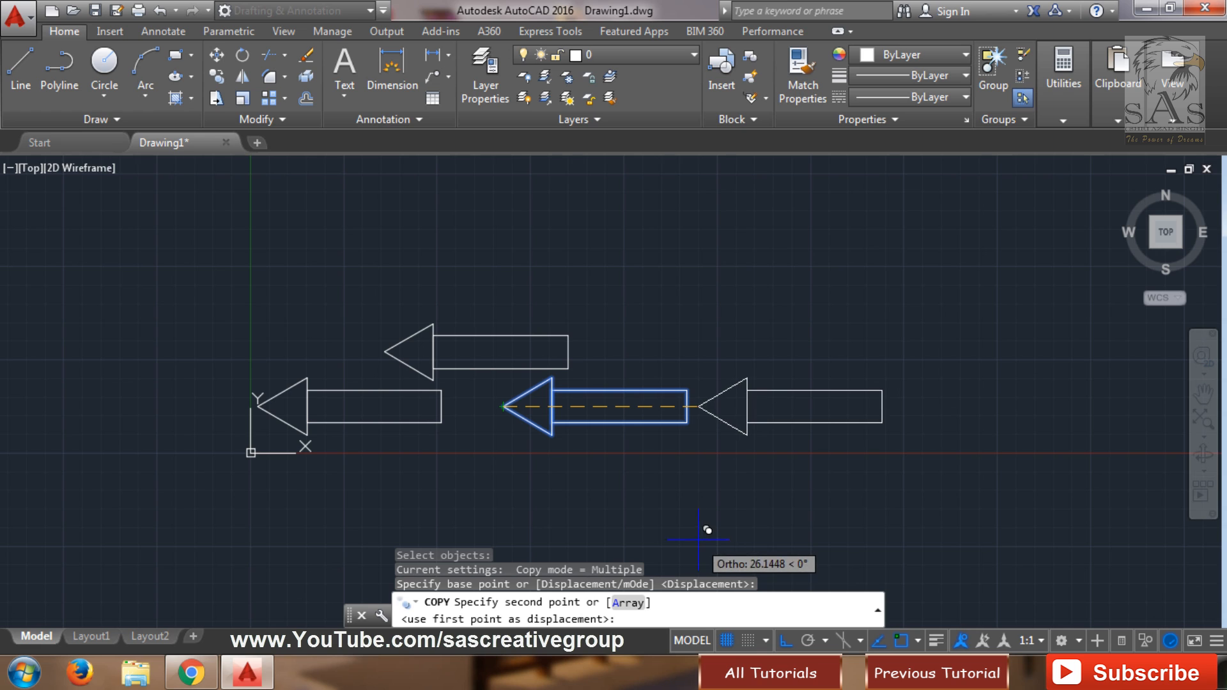
{"action": "left_click", "coordinate": [637, 605]}
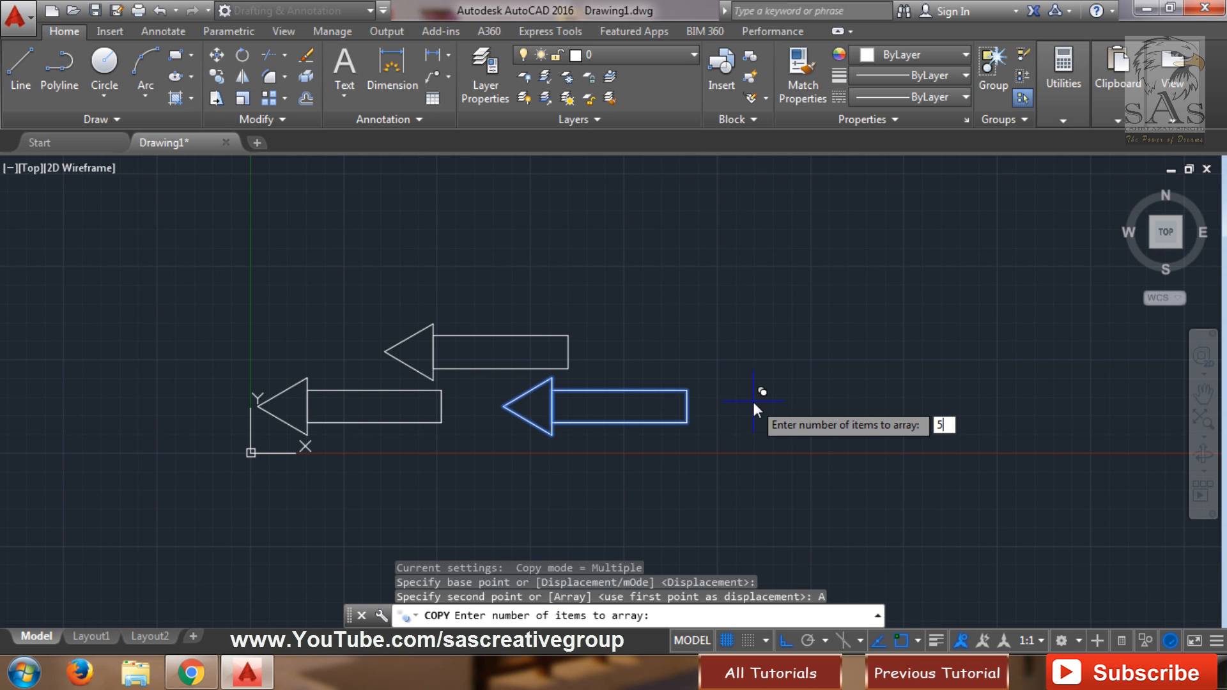
{"action": "type", "text": "5"}
{"action": "key", "text": "Return"}
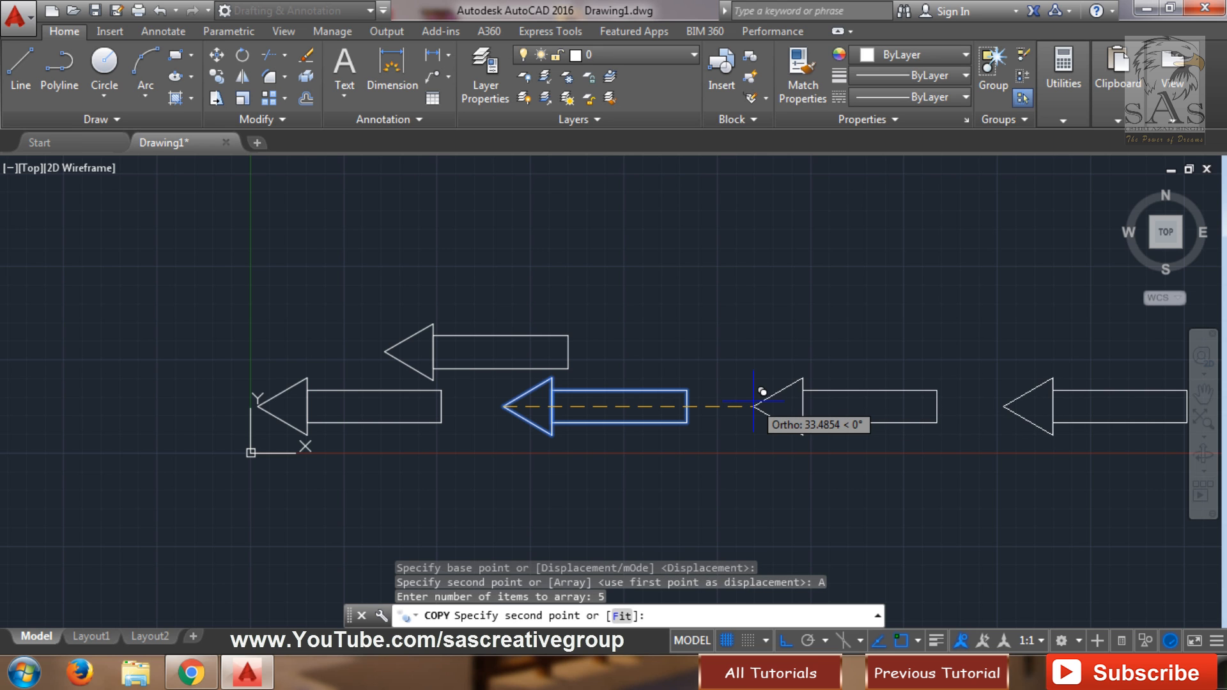
Place the arrow array in a horizontal row extending right from the source arrow, leaving a small gap between neighbouring arrows, and end the copy
{"action": "scroll", "coordinate": [756, 404], "scroll_direction": "down", "scroll_amount": 6}
{"action": "middle_click_drag", "start_coordinate": [831, 415], "coordinate": [565, 503]}
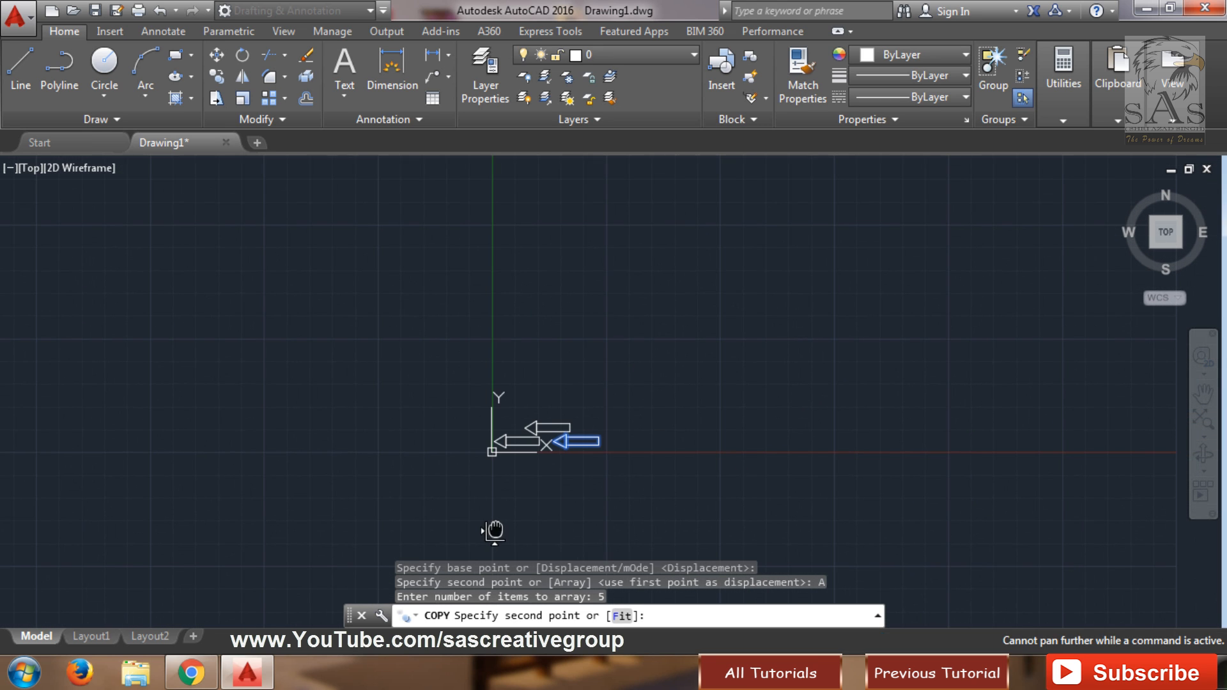
{"action": "scroll", "coordinate": [602, 438], "scroll_direction": "up", "scroll_amount": 4}
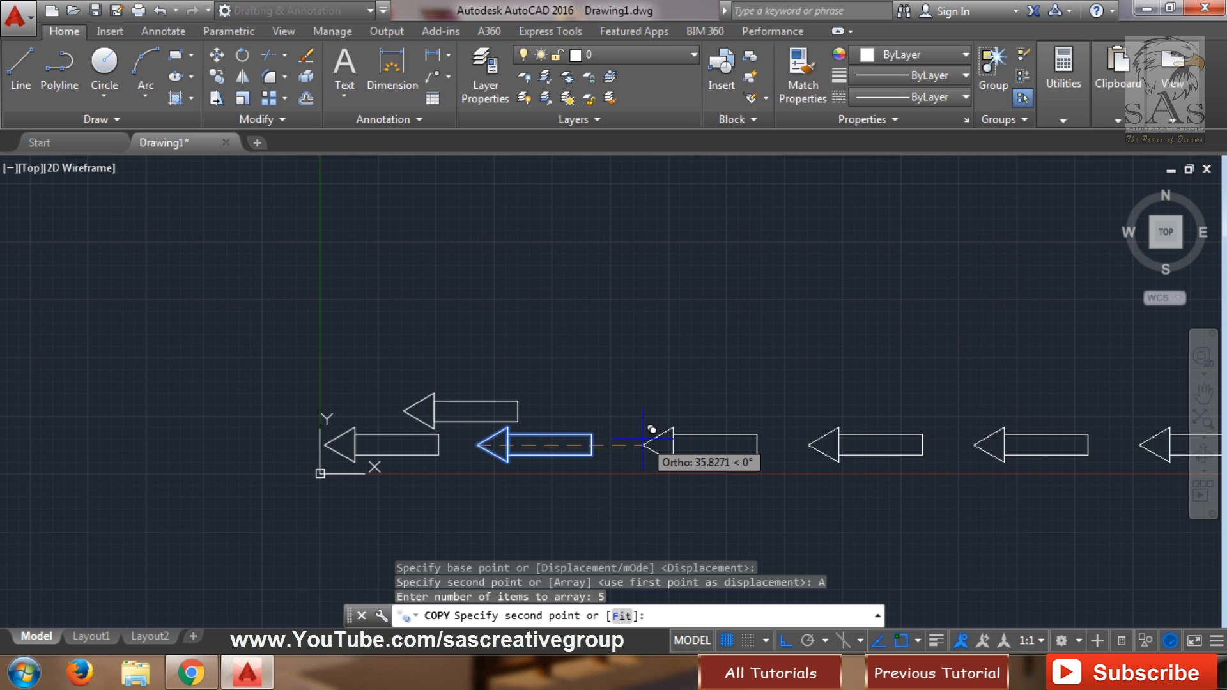
{"action": "scroll", "coordinate": [642, 439], "scroll_direction": "down", "scroll_amount": 2}
{"action": "middle_click_drag", "start_coordinate": [643, 440], "coordinate": [480, 509]}
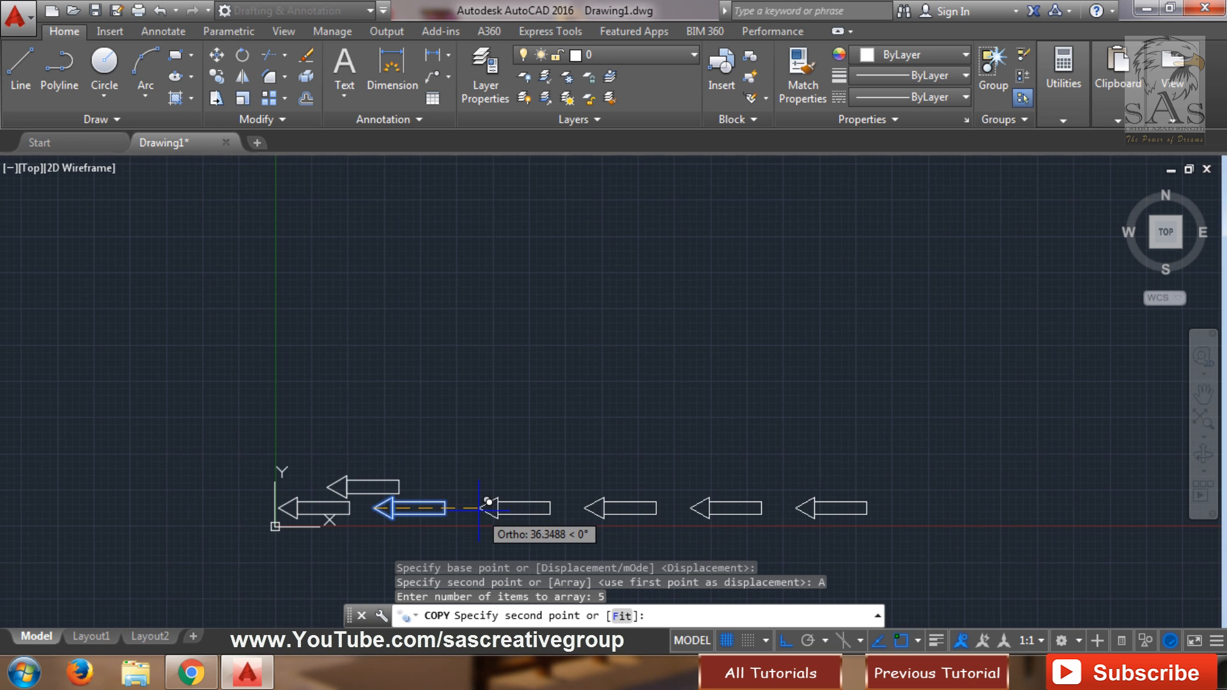
{"action": "scroll", "coordinate": [469, 502], "scroll_direction": "up", "scroll_amount": 4}
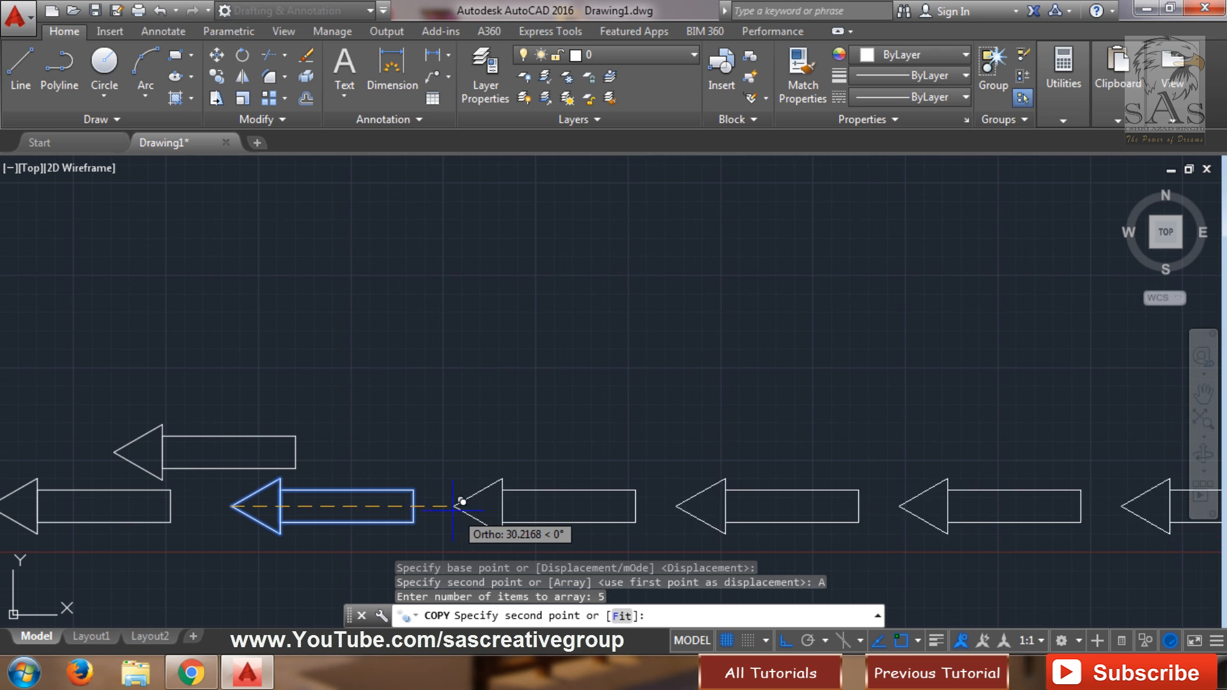
{"action": "scroll", "coordinate": [332, 352], "scroll_direction": "down", "scroll_amount": 5}
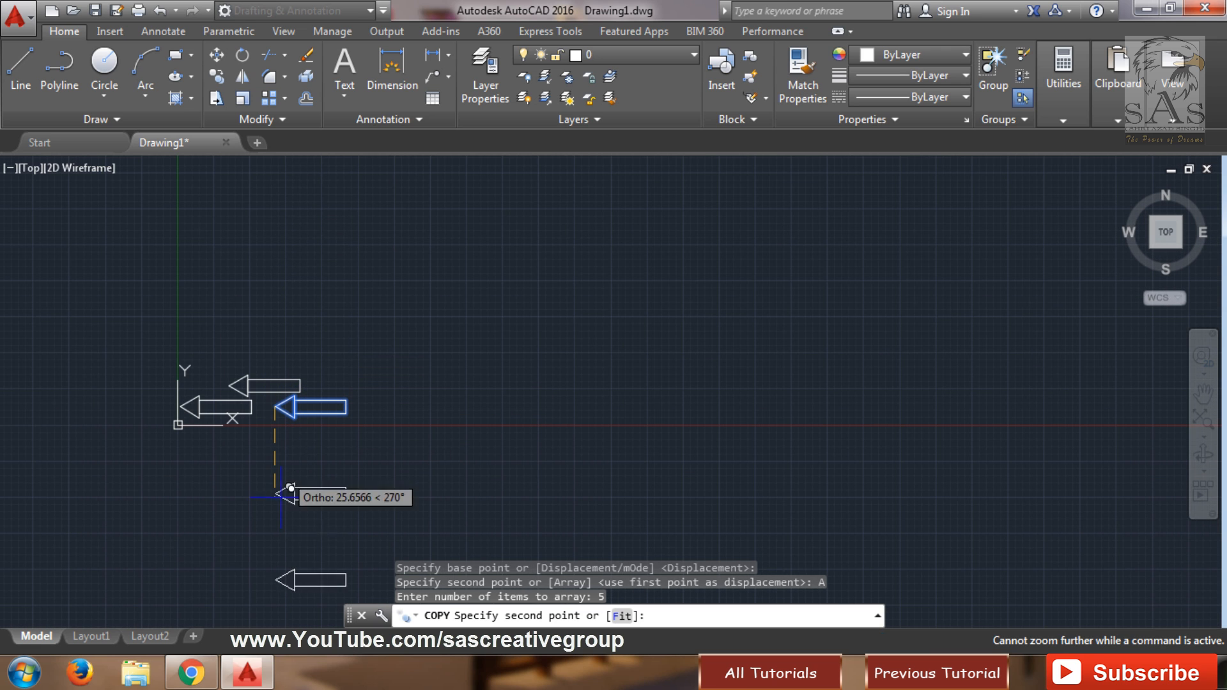
{"action": "scroll", "coordinate": [283, 491], "scroll_direction": "down", "scroll_amount": 1}
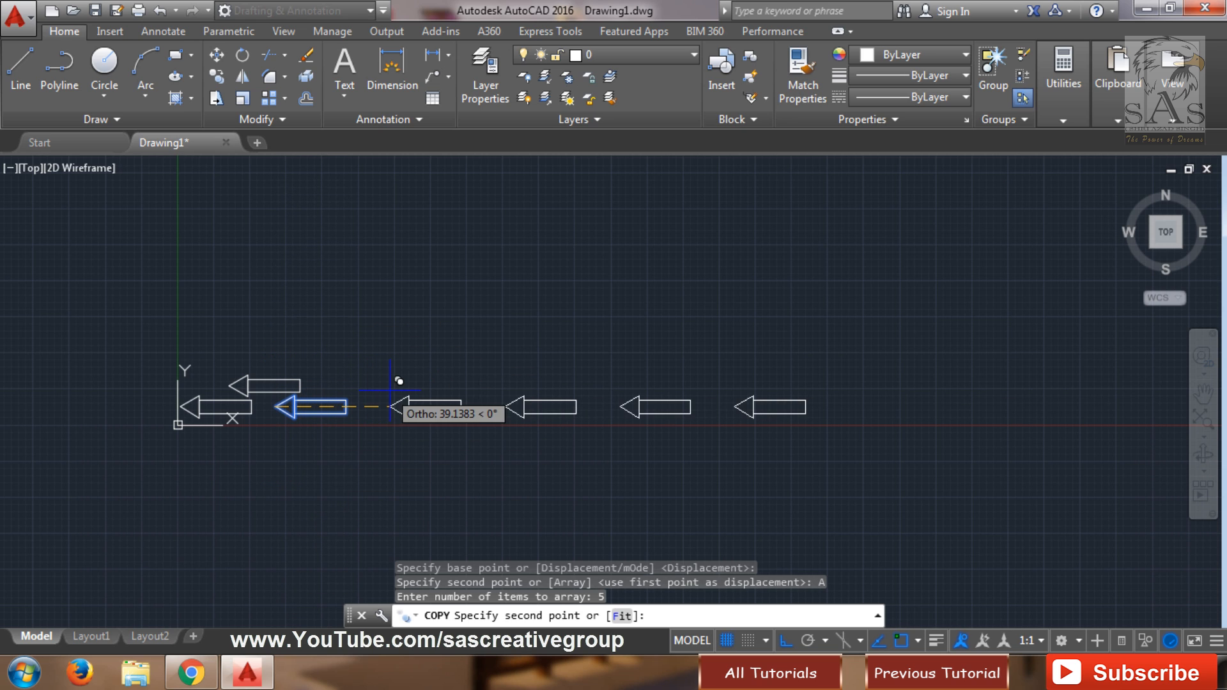
{"action": "left_click", "coordinate": [376, 425]}
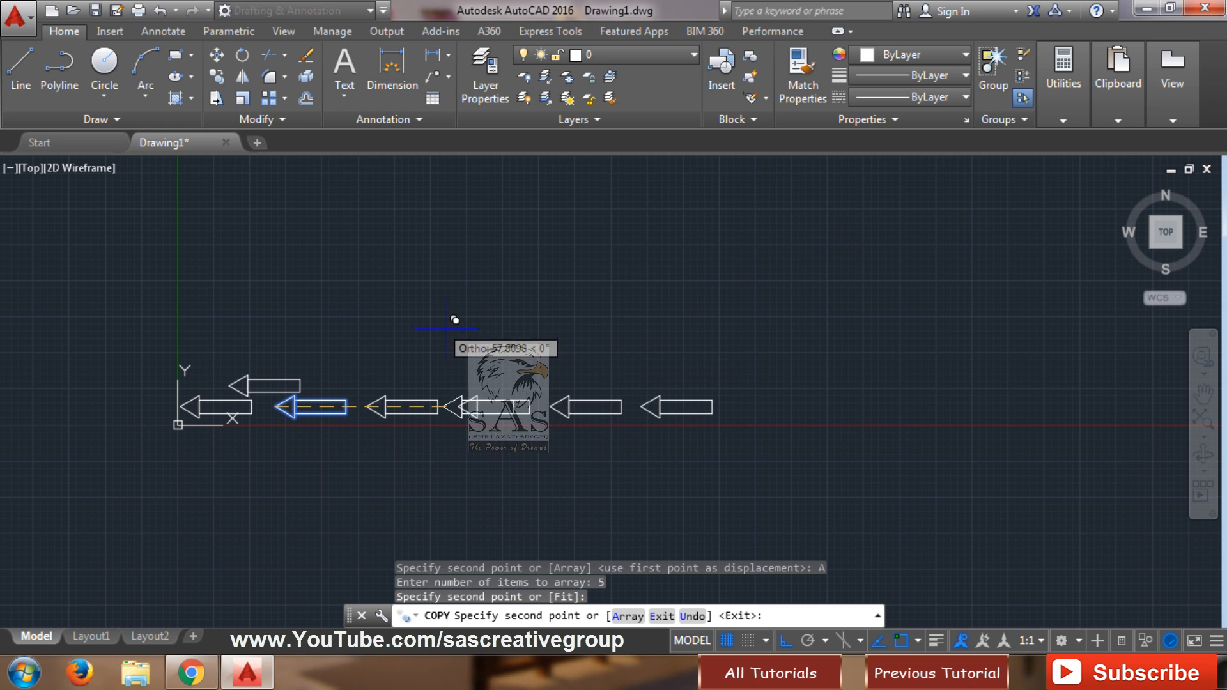
{"action": "key", "text": "Escape"}
{"action": "left_click", "coordinate": [349, 397]}
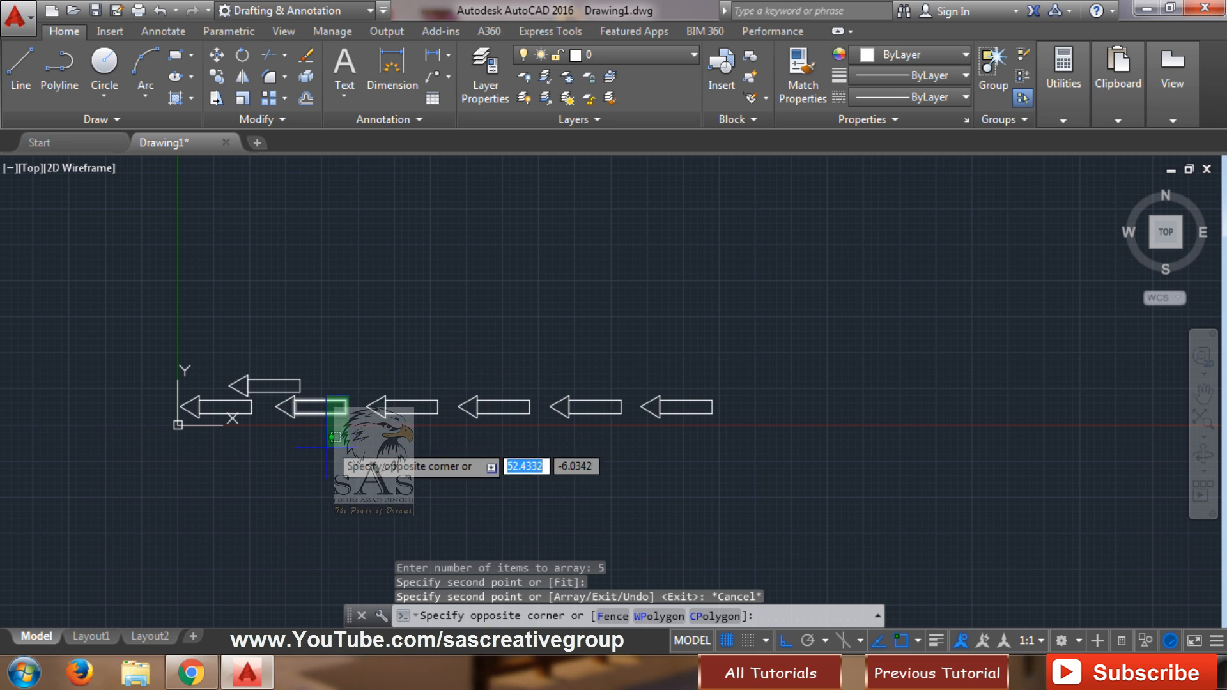
{"action": "left_click", "coordinate": [269, 439]}
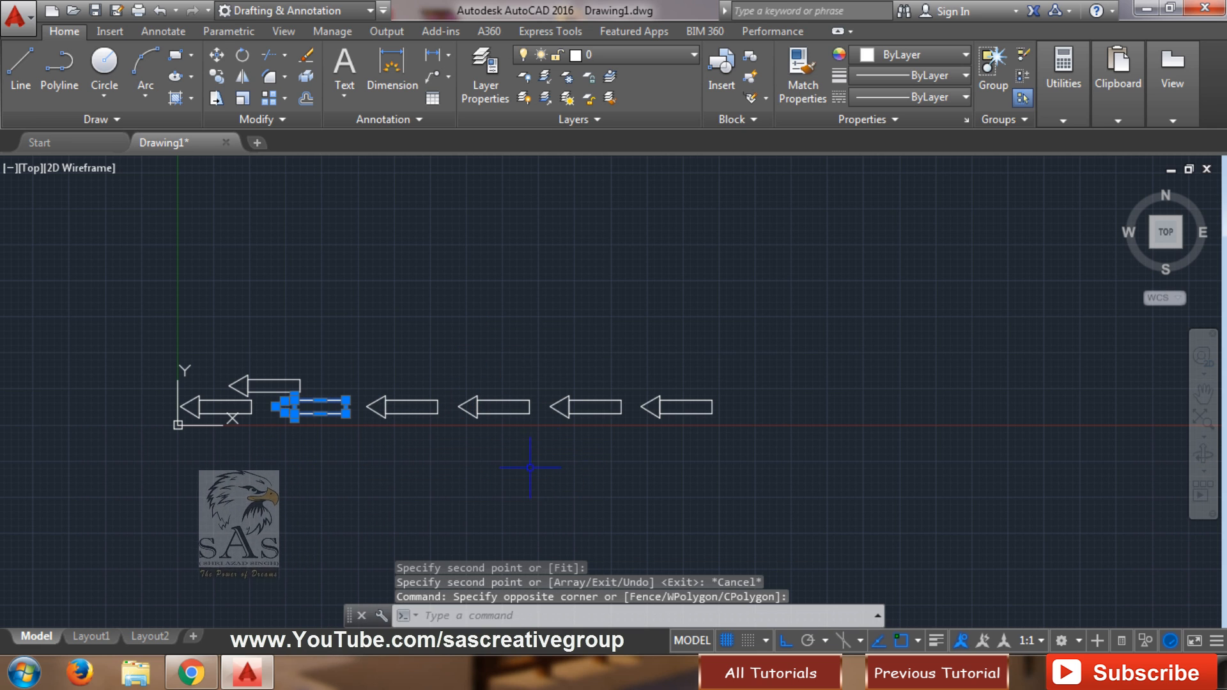
{"action": "left_click", "coordinate": [763, 353]}
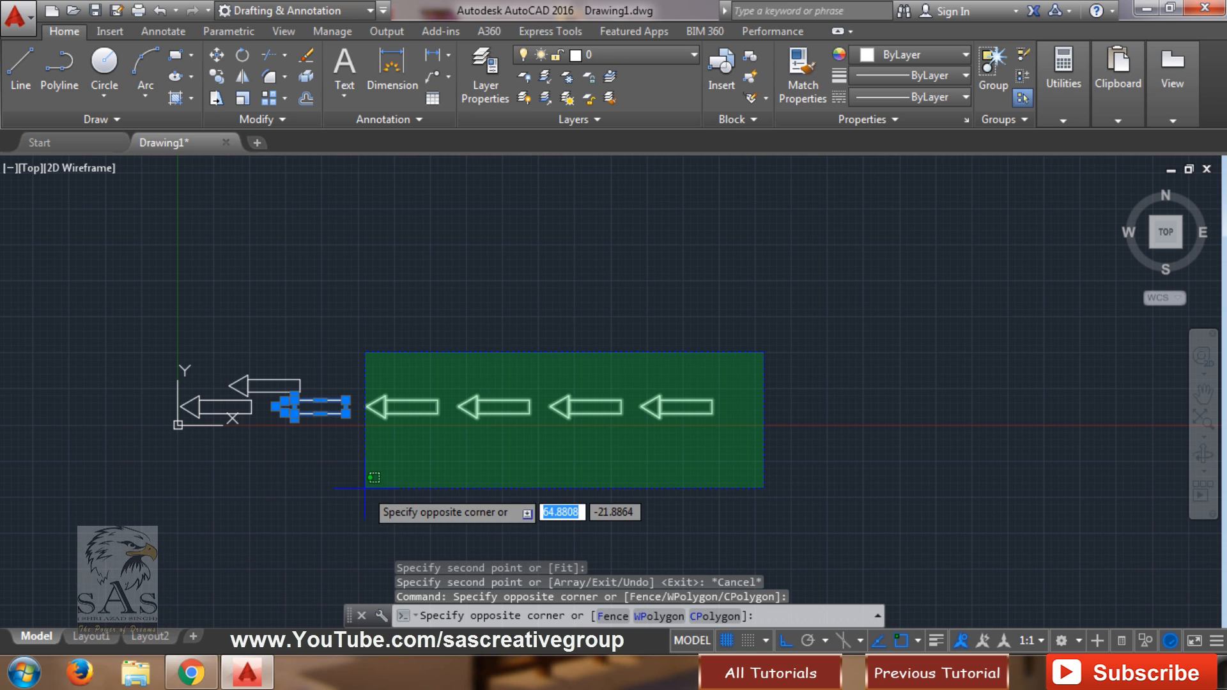
{"action": "key", "text": "Escape"}
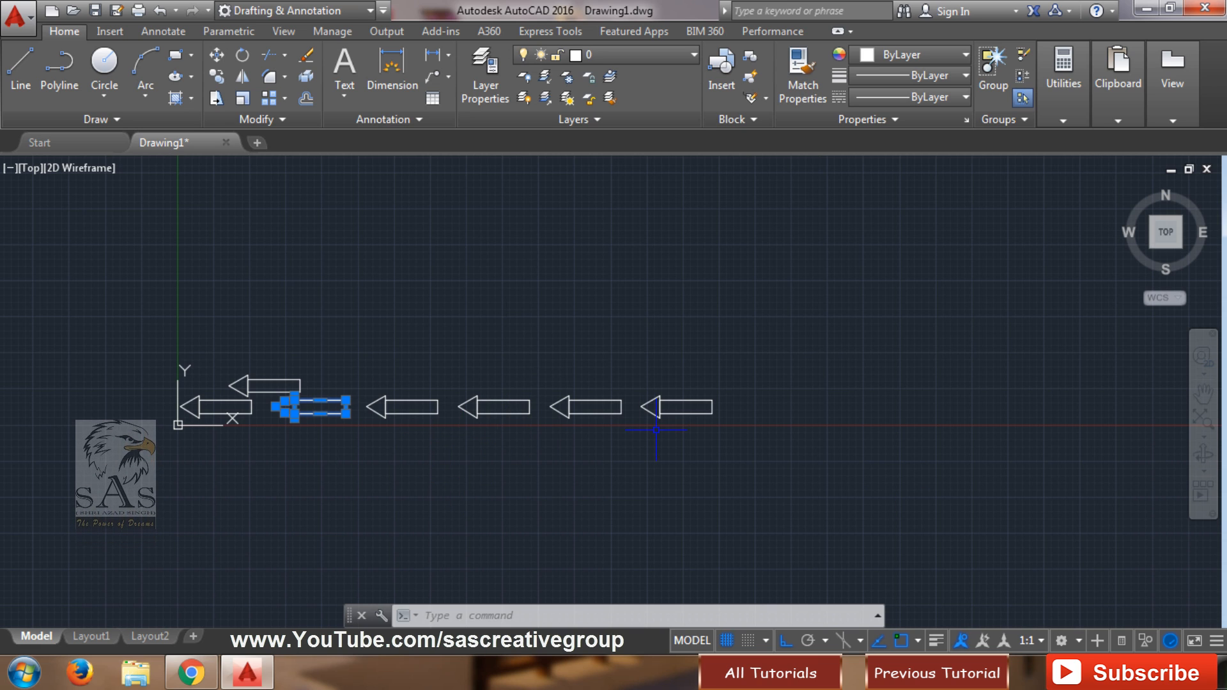
{"action": "key", "text": "ctrl+z"}
{"action": "key", "text": "Escape"}
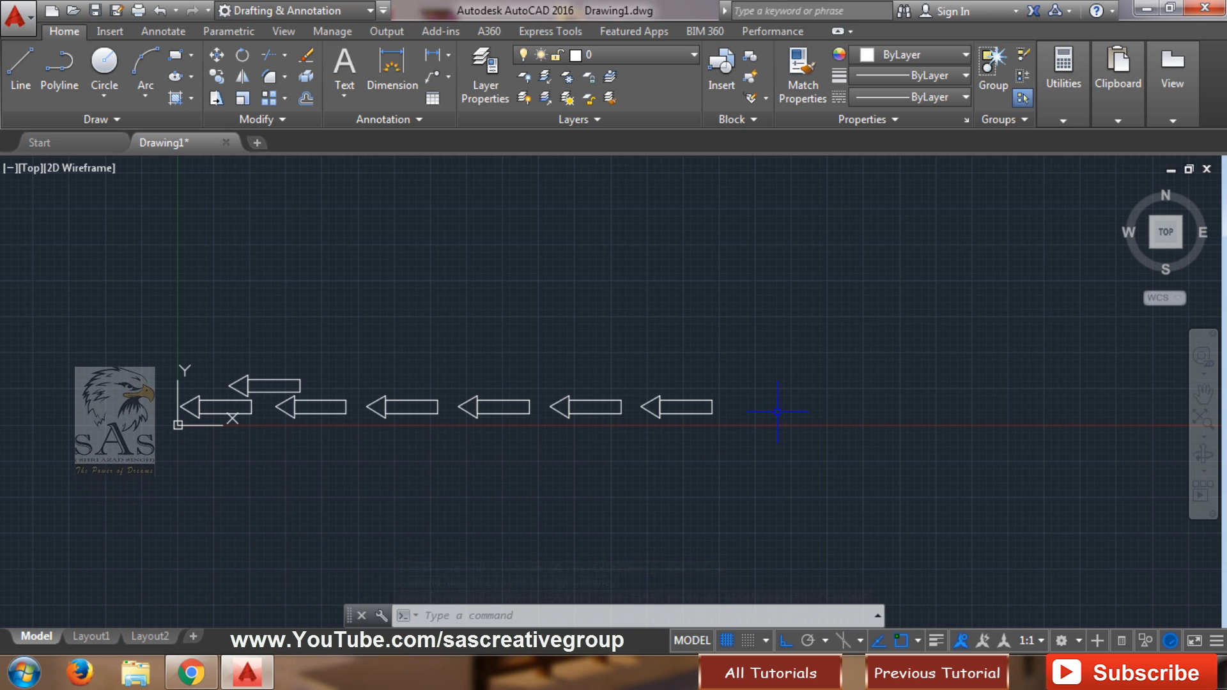
Begin copying the row of five evenly spaced arrows from its first arrow's tip, using the Array option with 4 items
{"action": "type", "text": "co"}
{"action": "key", "text": "Return"}
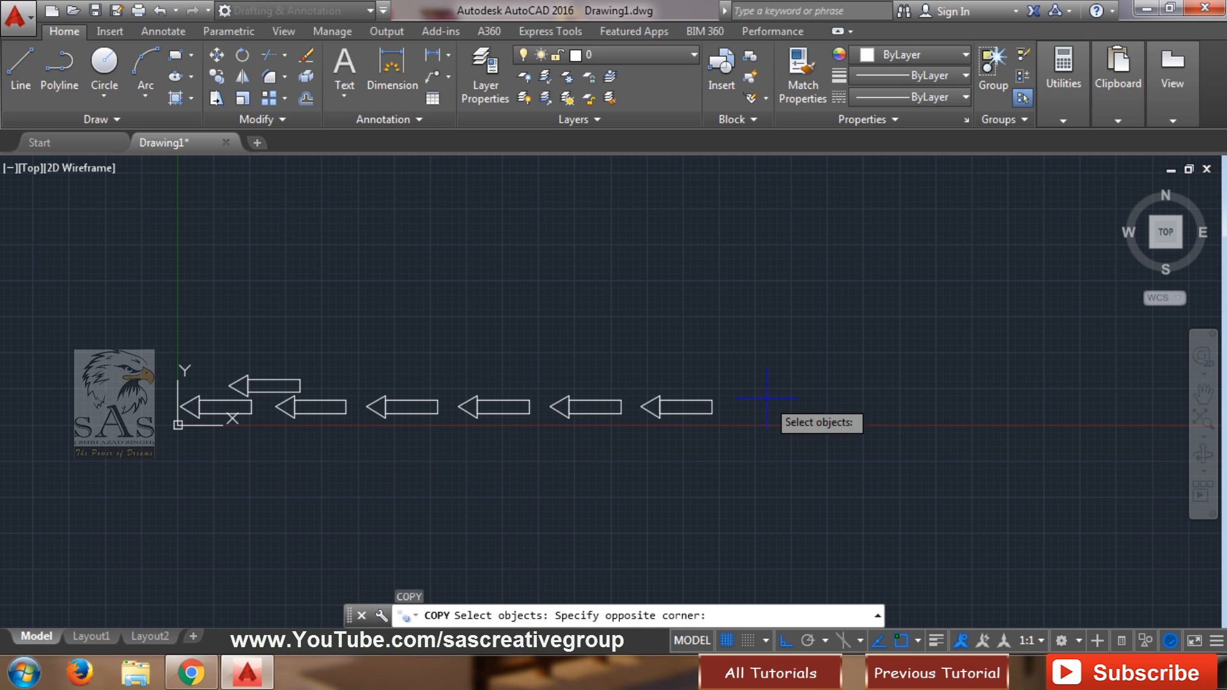
{"action": "left_click", "coordinate": [766, 400]}
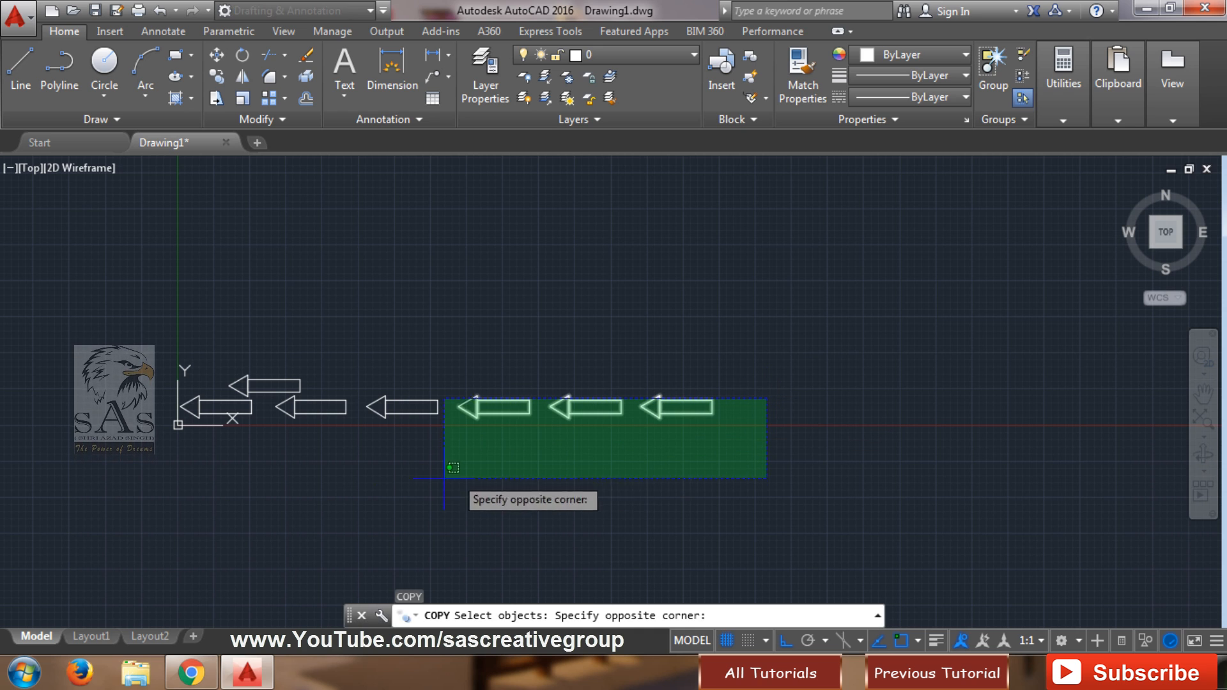
{"action": "left_click", "coordinate": [272, 490]}
{"action": "key", "text": "Return"}
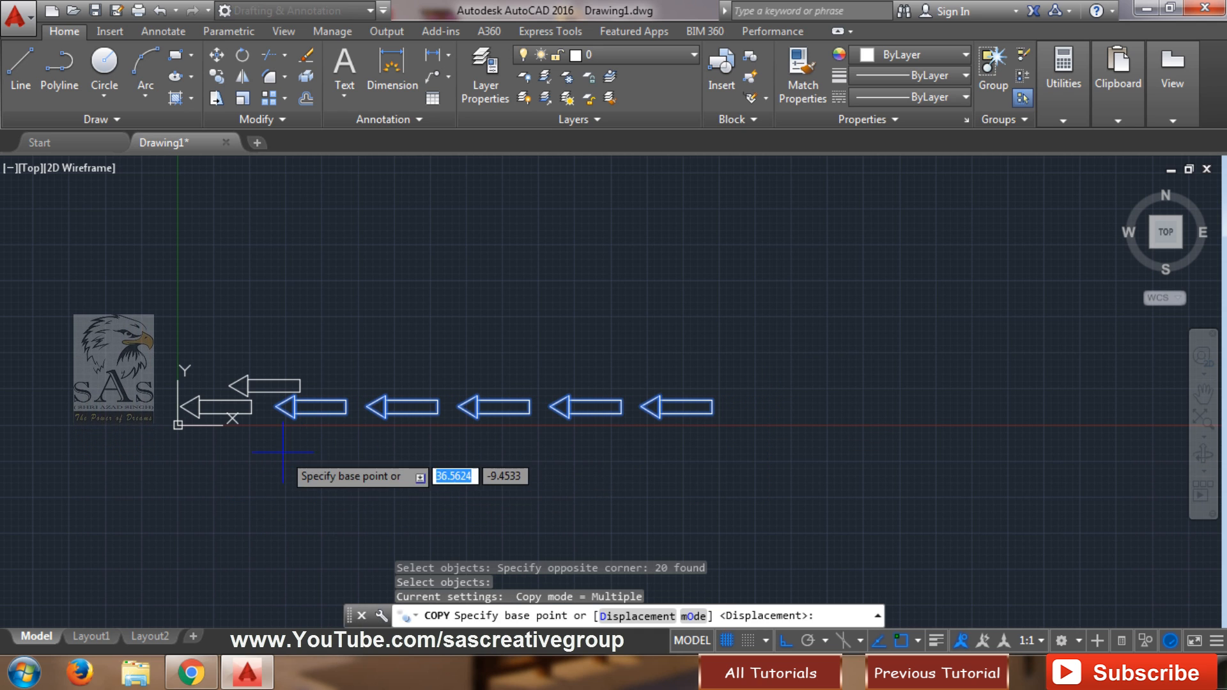
{"action": "left_click", "coordinate": [275, 406]}
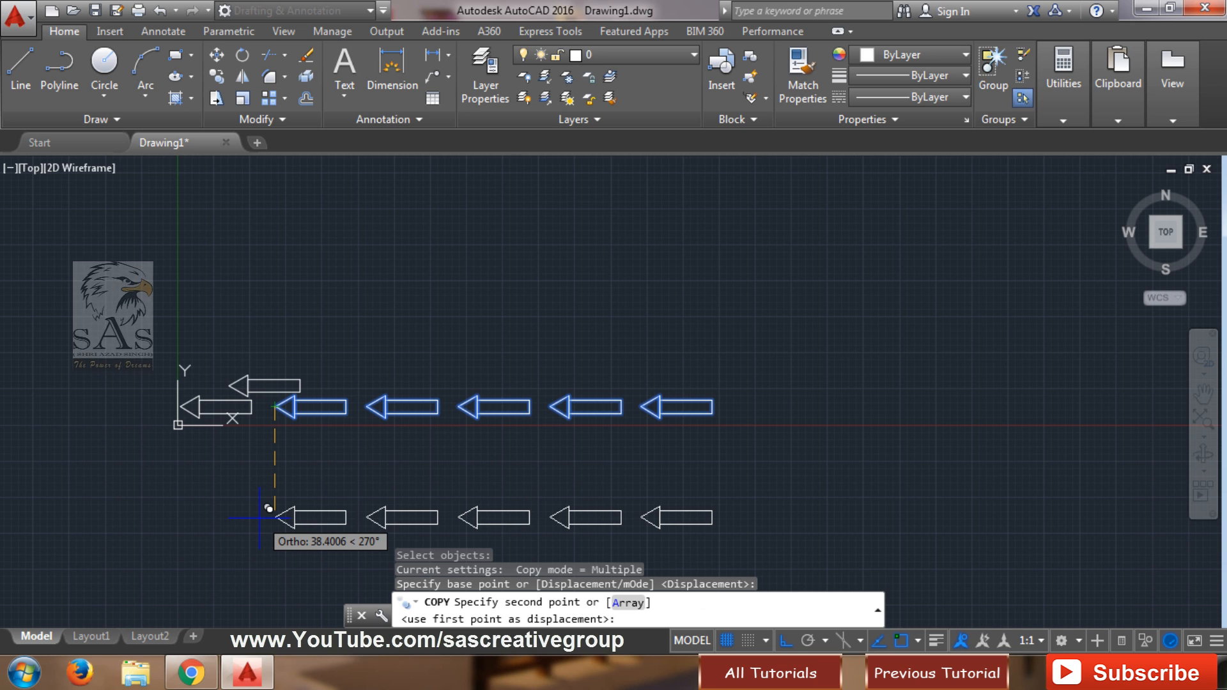
{"action": "left_click", "coordinate": [623, 604]}
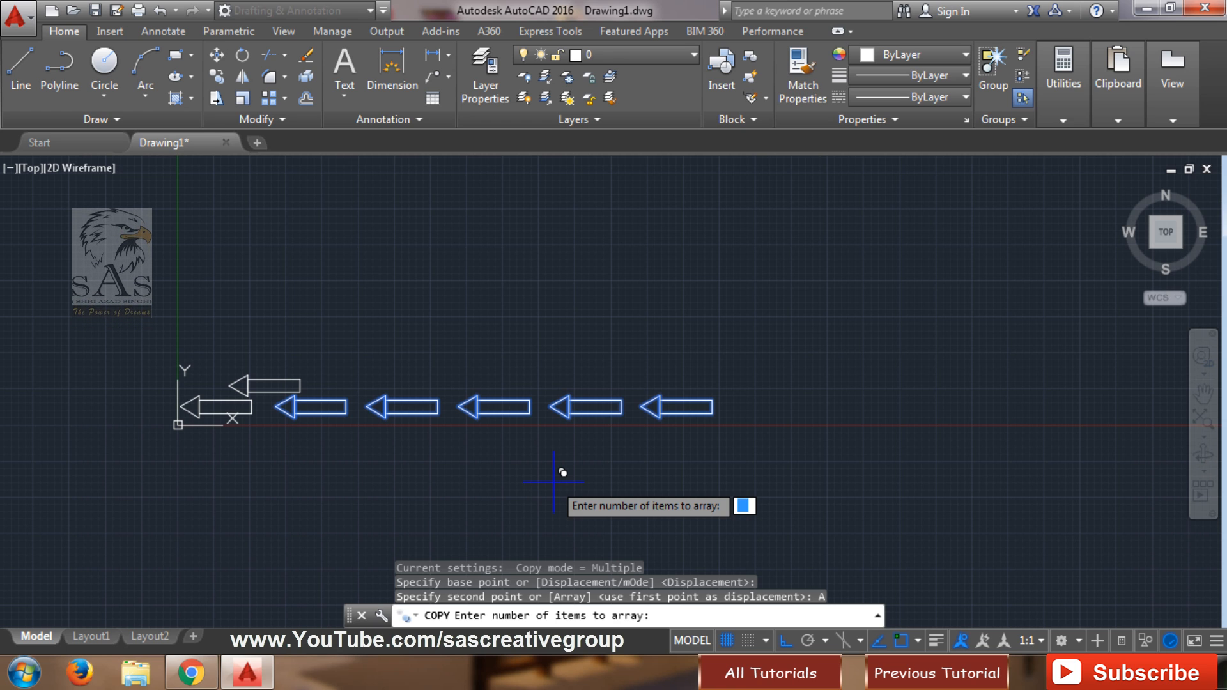
{"action": "type", "text": "4"}
{"action": "key", "text": "Return"}
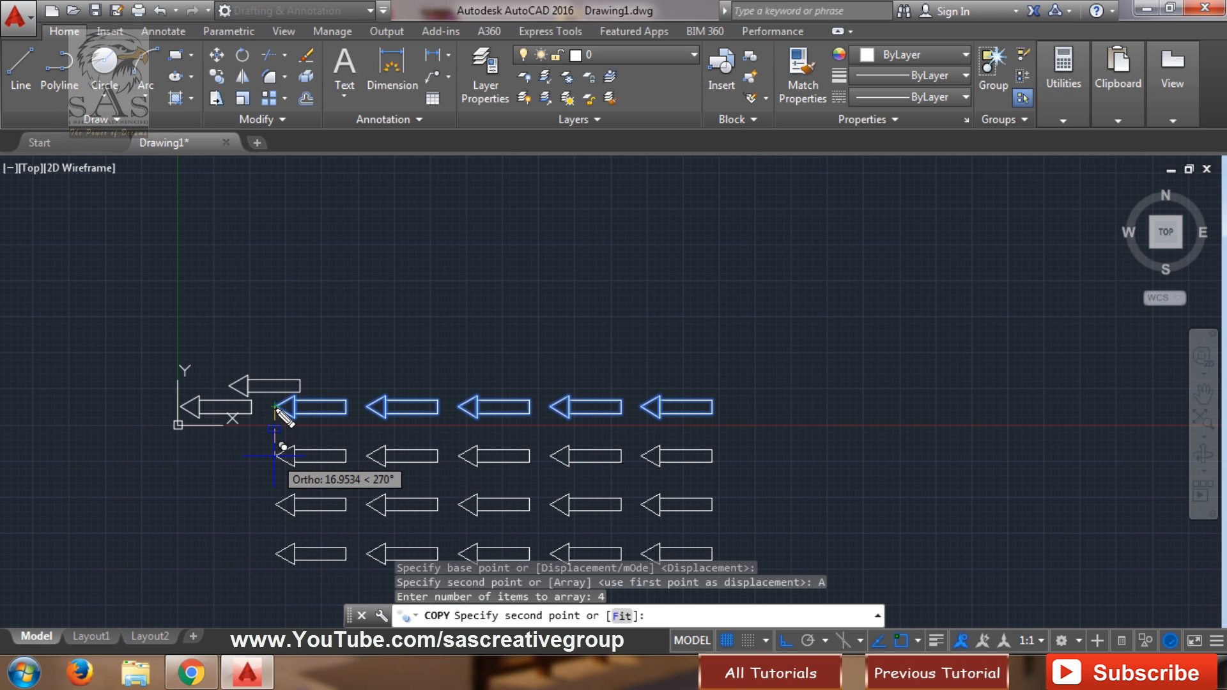
Fit the array of rows within a total distance of 50 straight down and end the copy
{"action": "left_click_drag", "start_coordinate": [273, 396], "coordinate": [749, 583]}
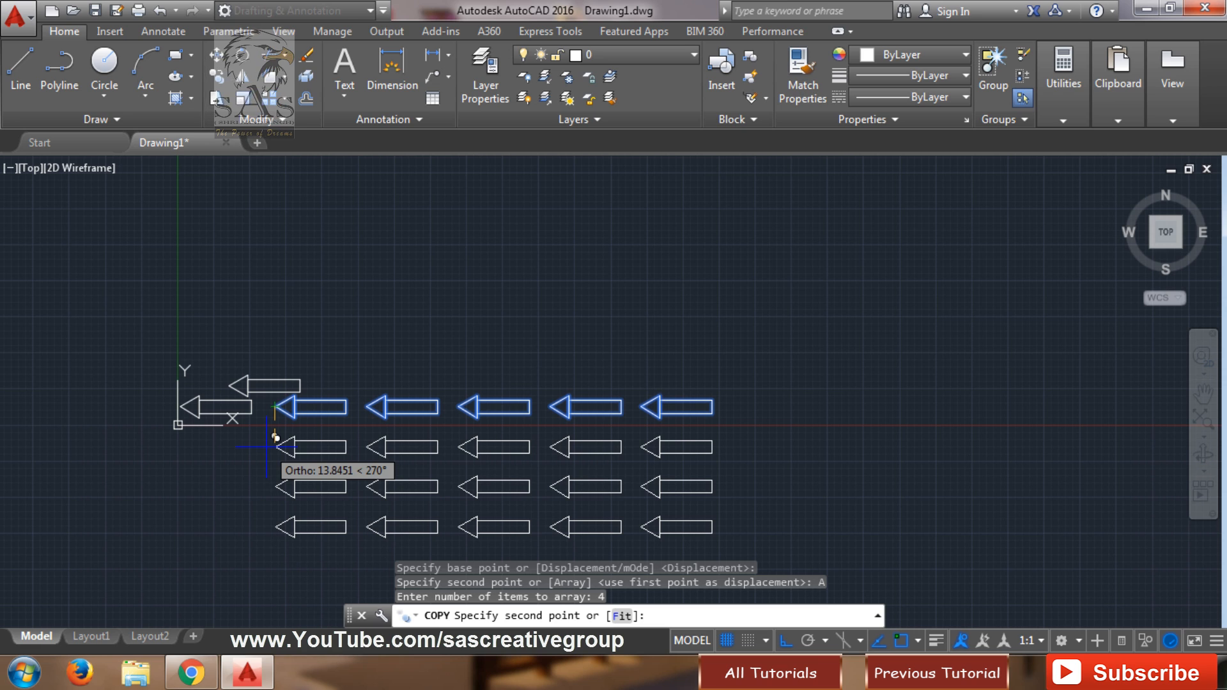
{"action": "left_click", "coordinate": [621, 616]}
{"action": "type", "text": "50"}
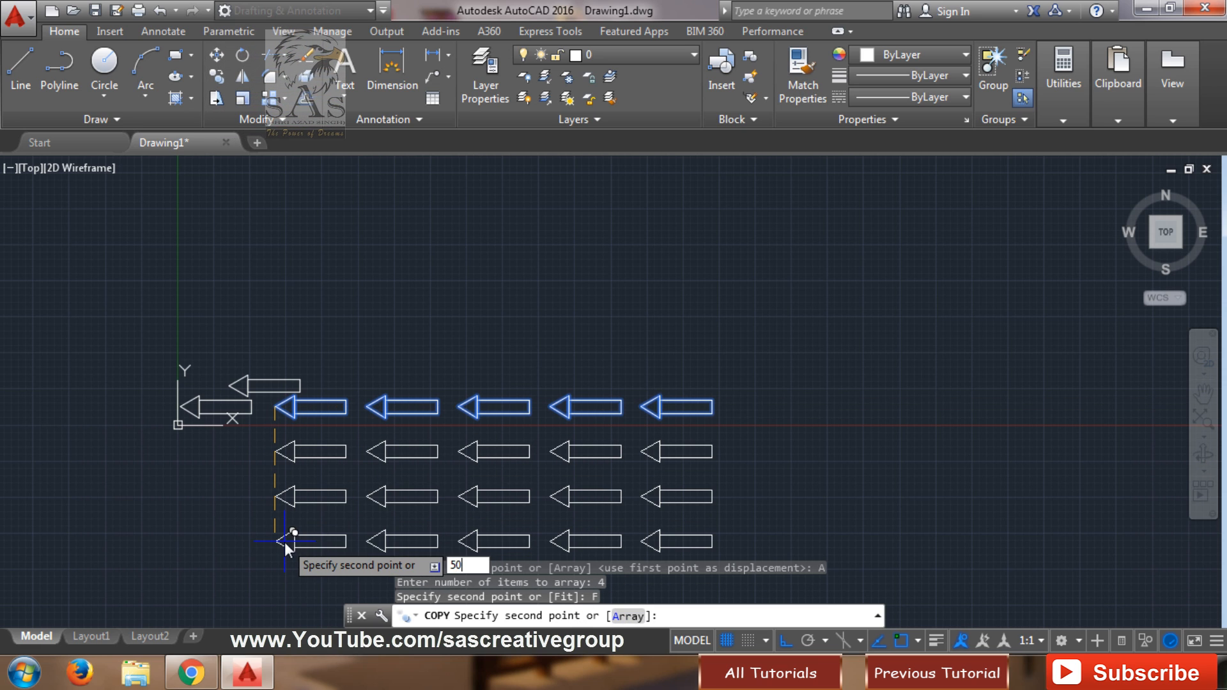
{"action": "key", "text": "Return"}
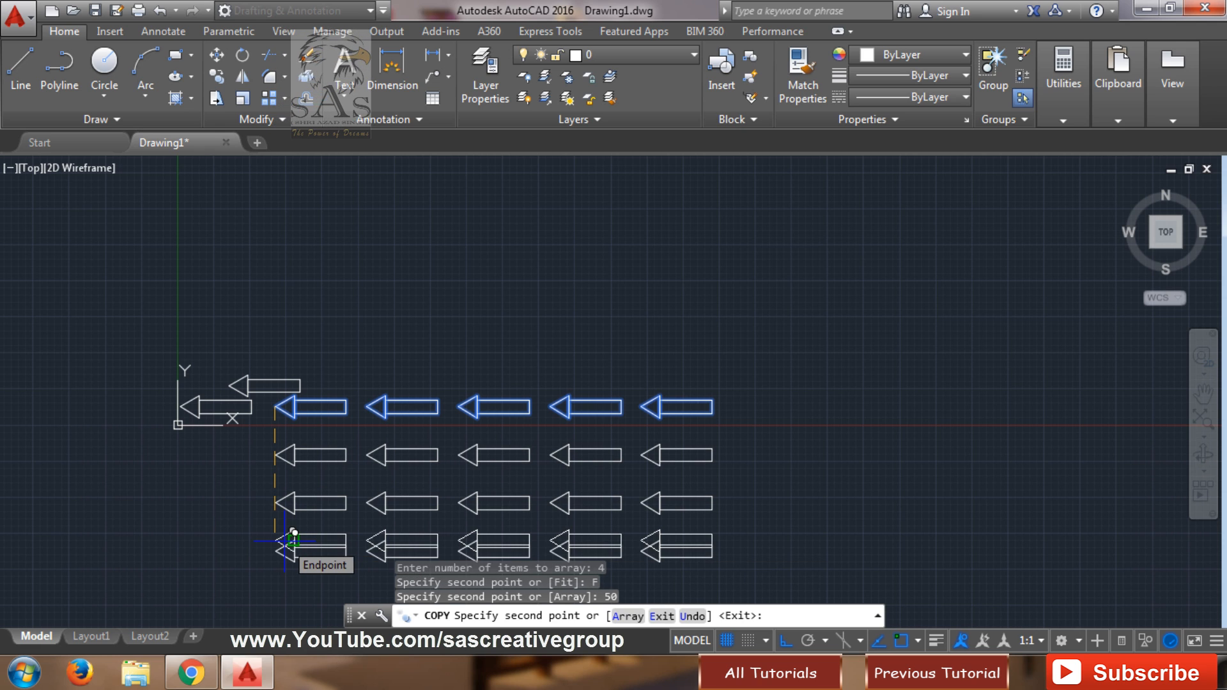
{"action": "key", "text": "Escape"}
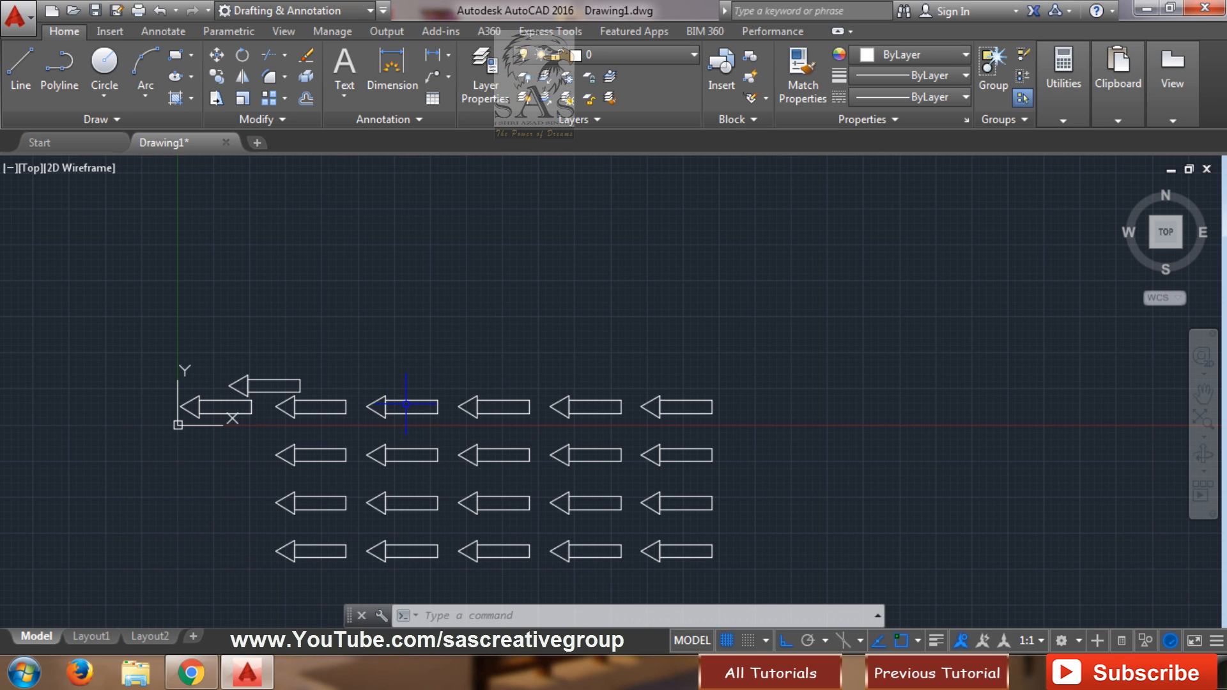
Undo the array of rows and begin copying the first arrow directly below the evenly spaced row, using its tip as base point
{"action": "key", "text": "ctrl+z"}
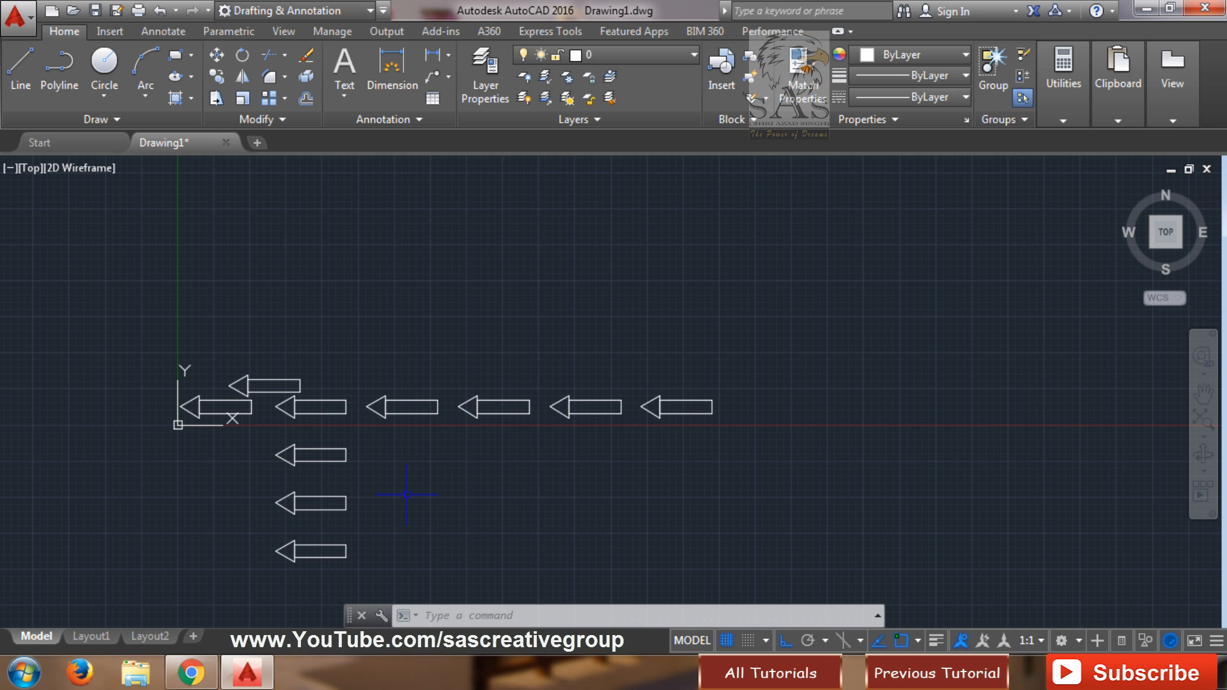
{"action": "left_click", "coordinate": [217, 75]}
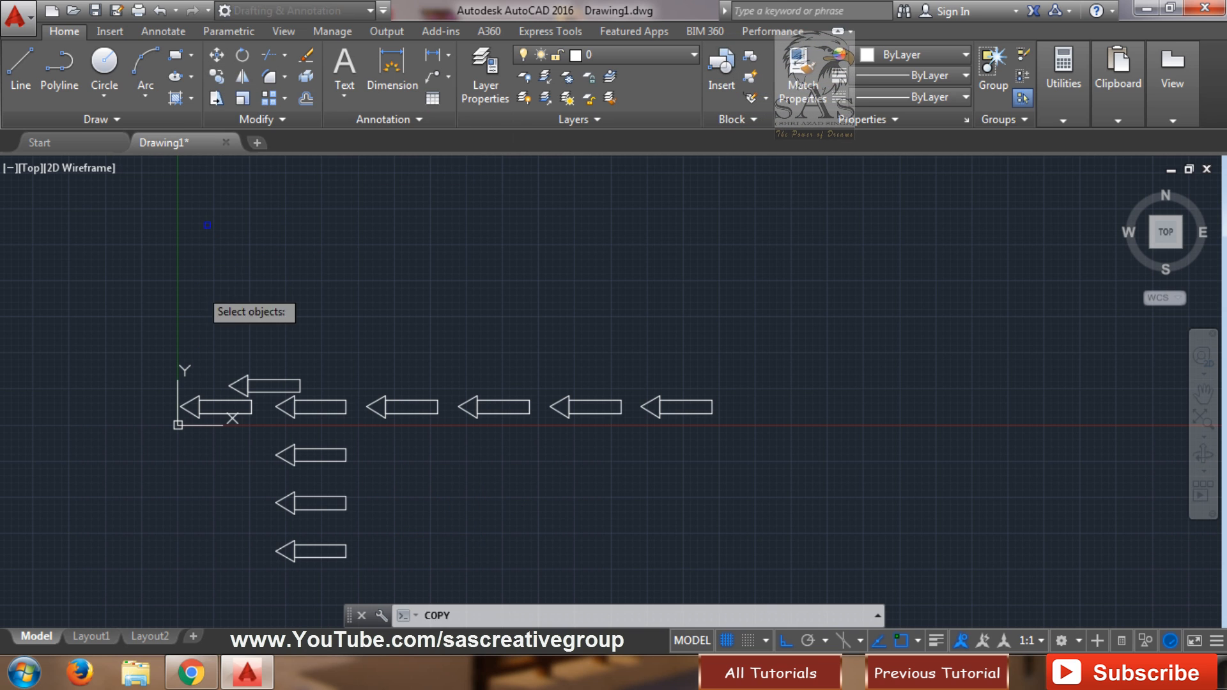
{"action": "left_click", "coordinate": [356, 434]}
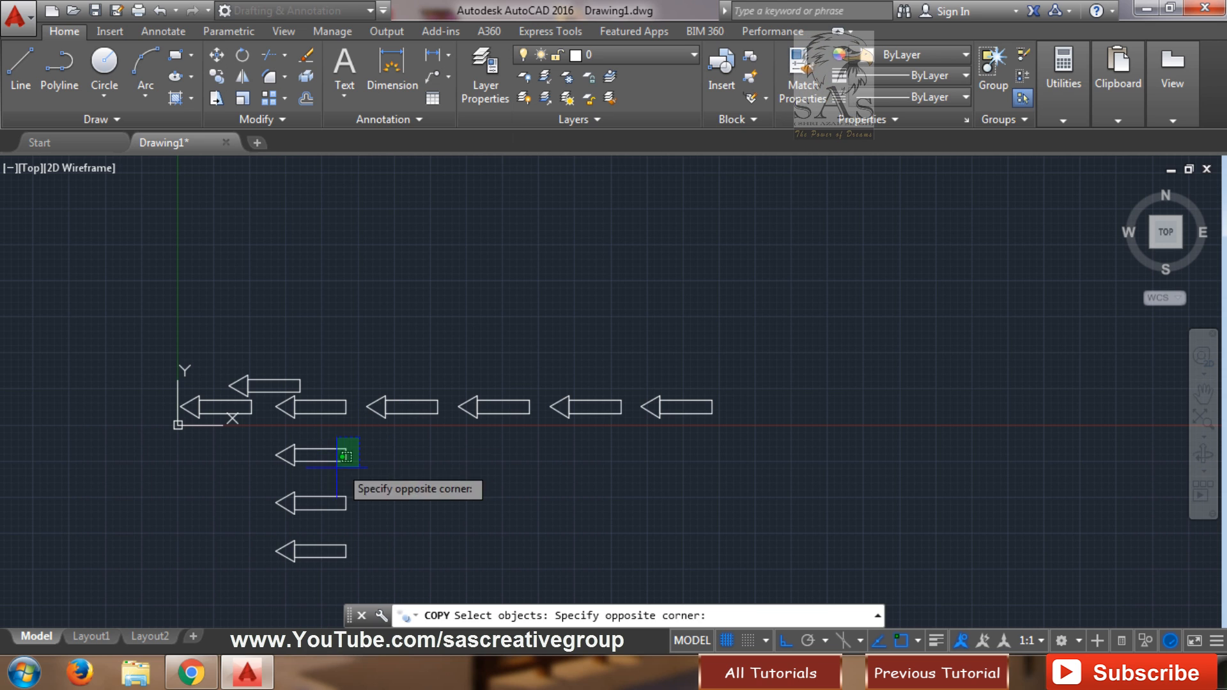
{"action": "left_click", "coordinate": [259, 472]}
{"action": "key", "text": "Return"}
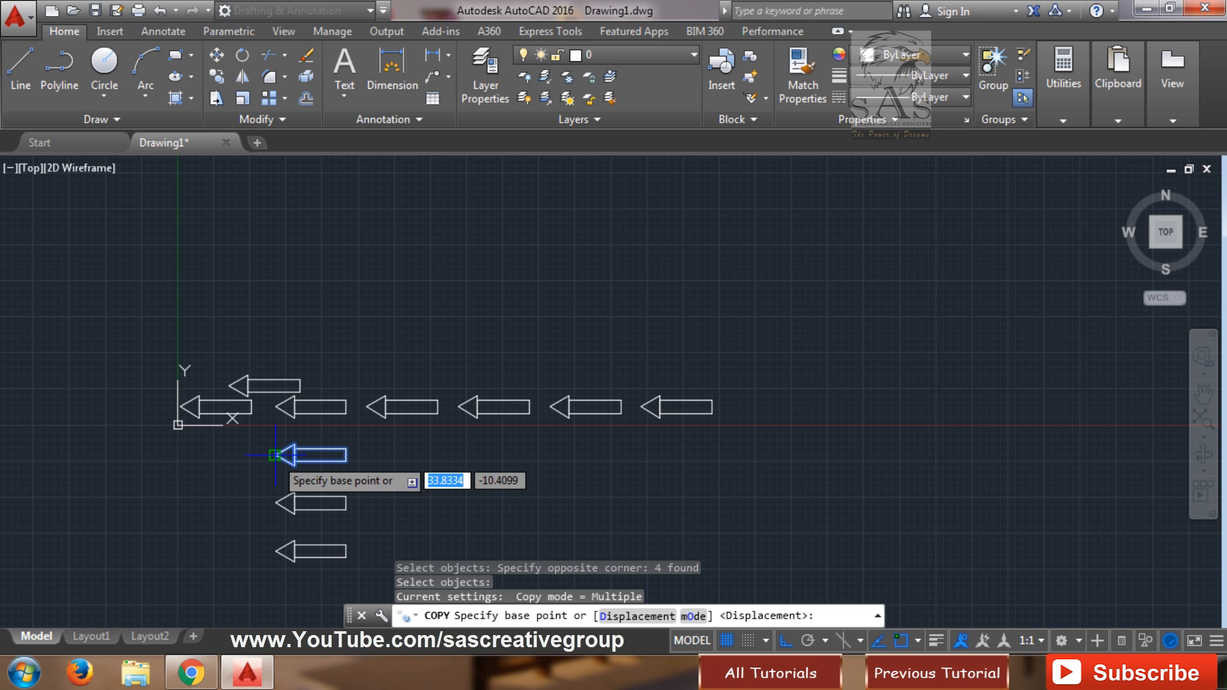
{"action": "left_click", "coordinate": [275, 455]}
Place the first copy horizontally beside the source arrow, with its tip directly below the tip of the second evenly spaced arrow above
{"action": "scroll", "coordinate": [370, 464], "scroll_direction": "up", "scroll_amount": 4}
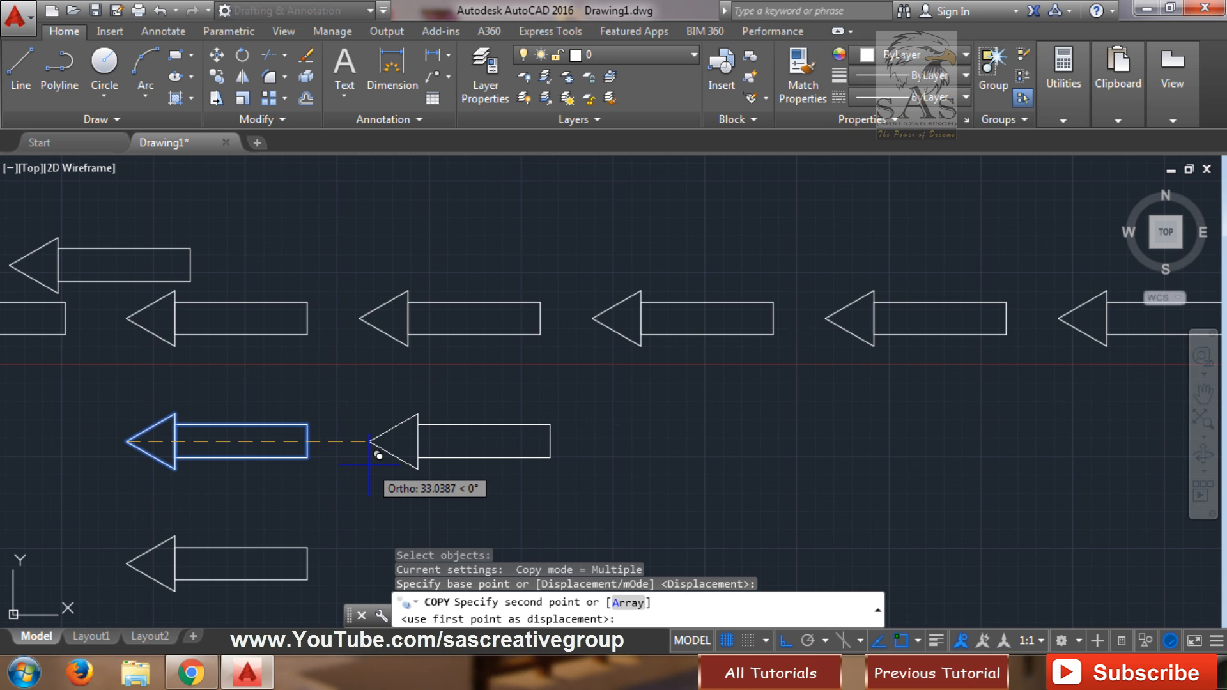
{"action": "scroll", "coordinate": [378, 456], "scroll_direction": "down", "scroll_amount": 4}
{"action": "scroll", "coordinate": [379, 455], "scroll_direction": "up", "scroll_amount": 4}
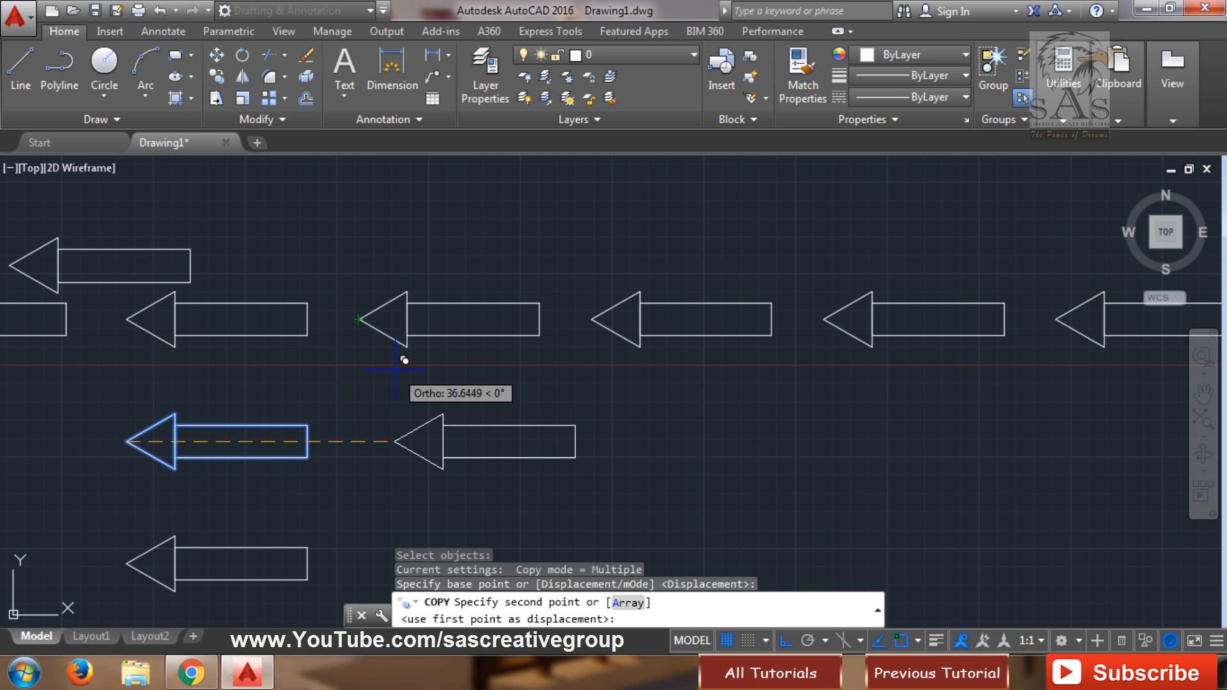
{"action": "left_click_drag", "start_coordinate": [335, 297], "coordinate": [384, 343]}
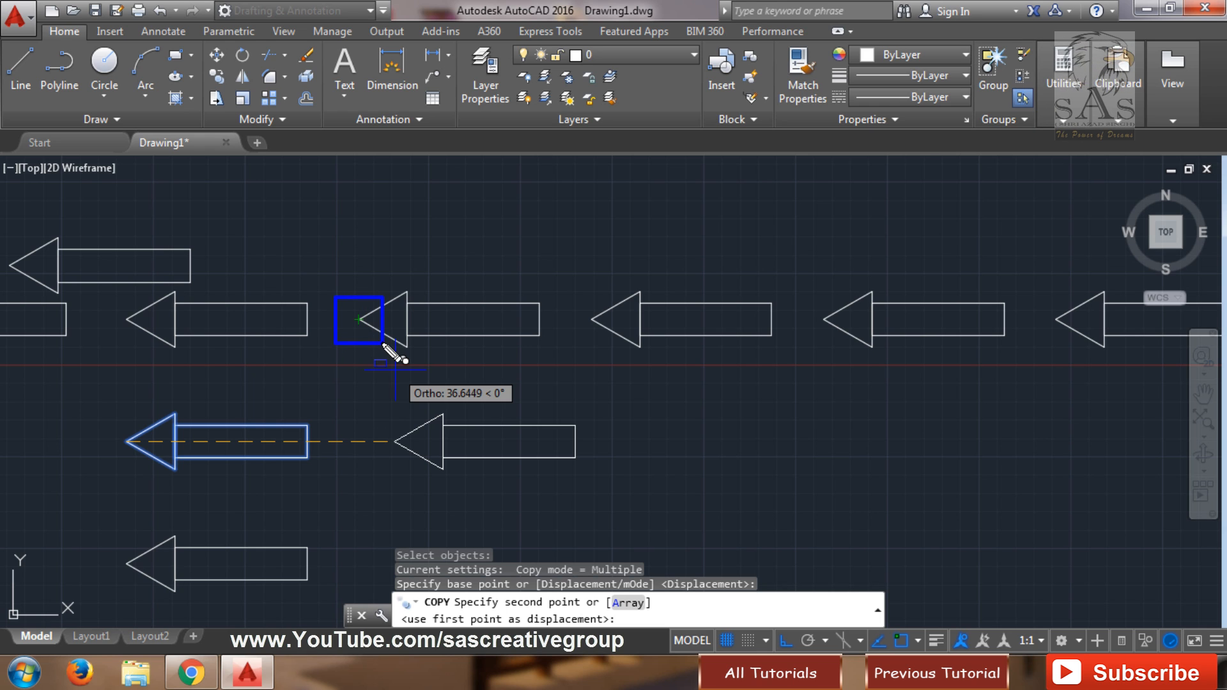
{"action": "key", "text": "Escape"}
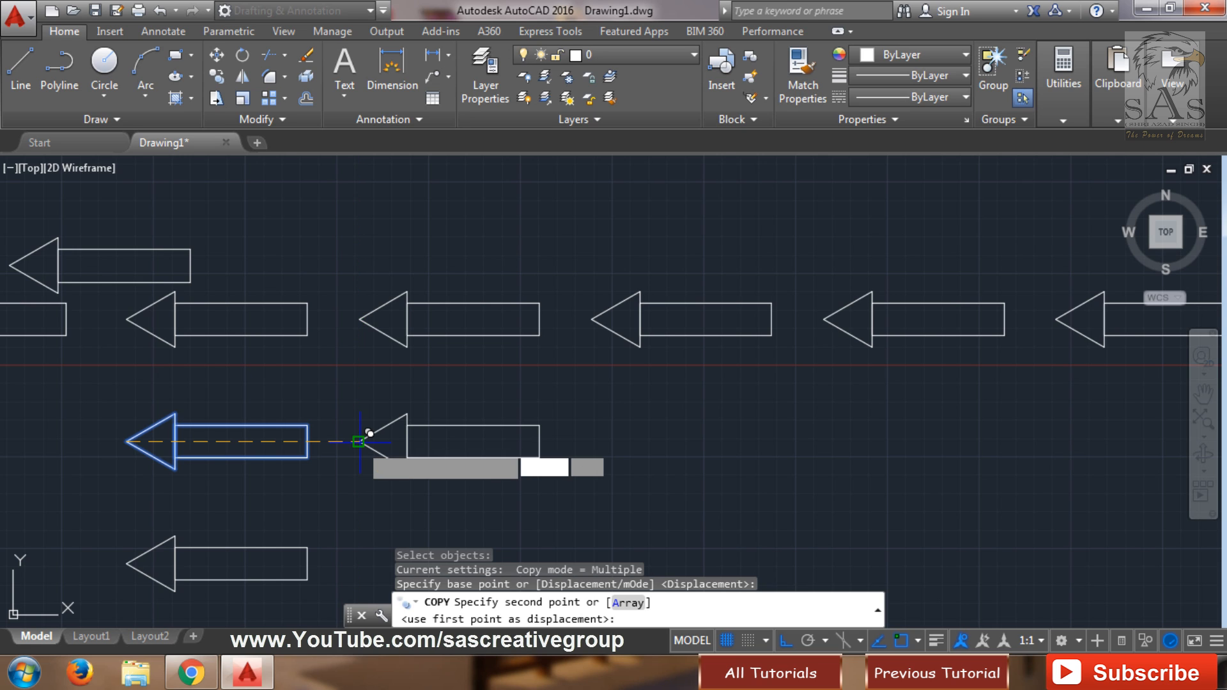
{"action": "left_click", "coordinate": [366, 437]}
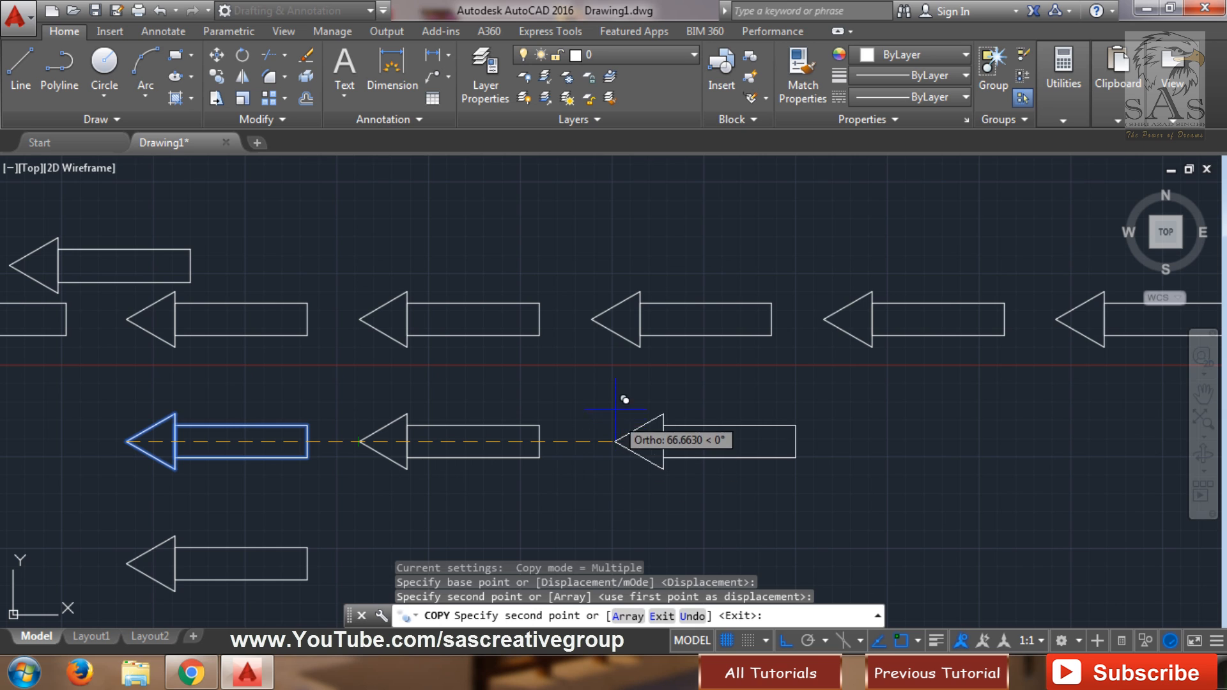
Place three more copies in the same row, aligning their tips below the third, fourth and fifth evenly spaced arrows above, and end the copy
{"action": "left_click", "coordinate": [598, 447]}
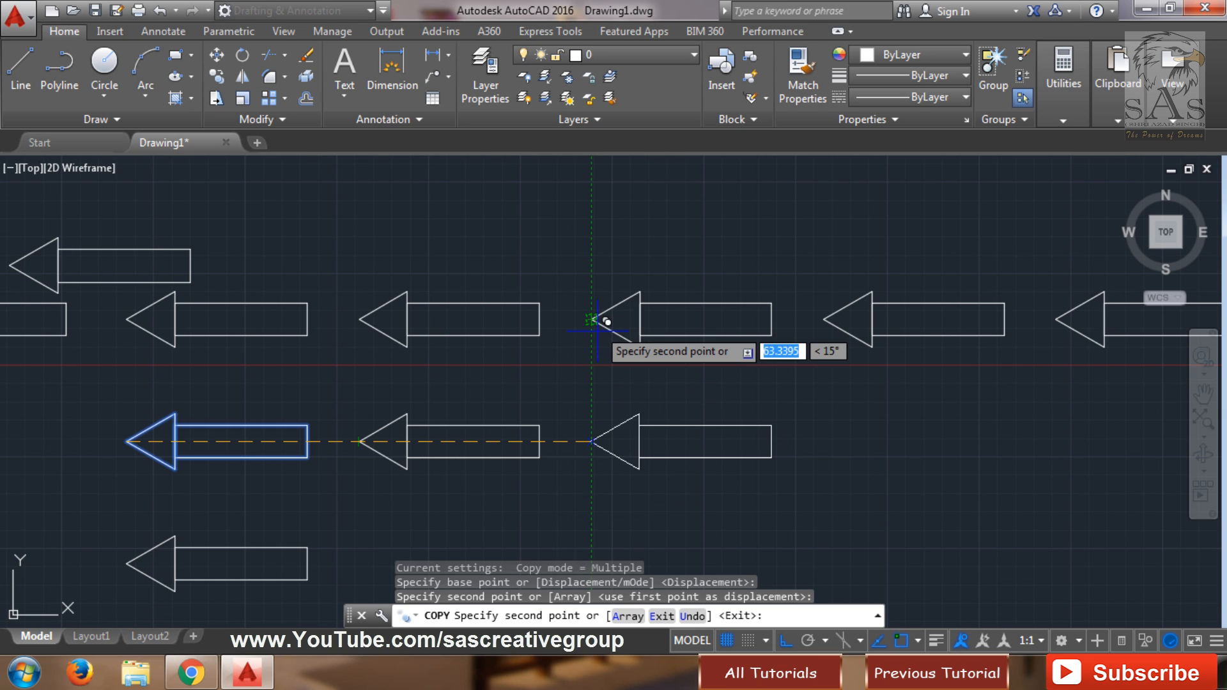
{"action": "left_click", "coordinate": [594, 441]}
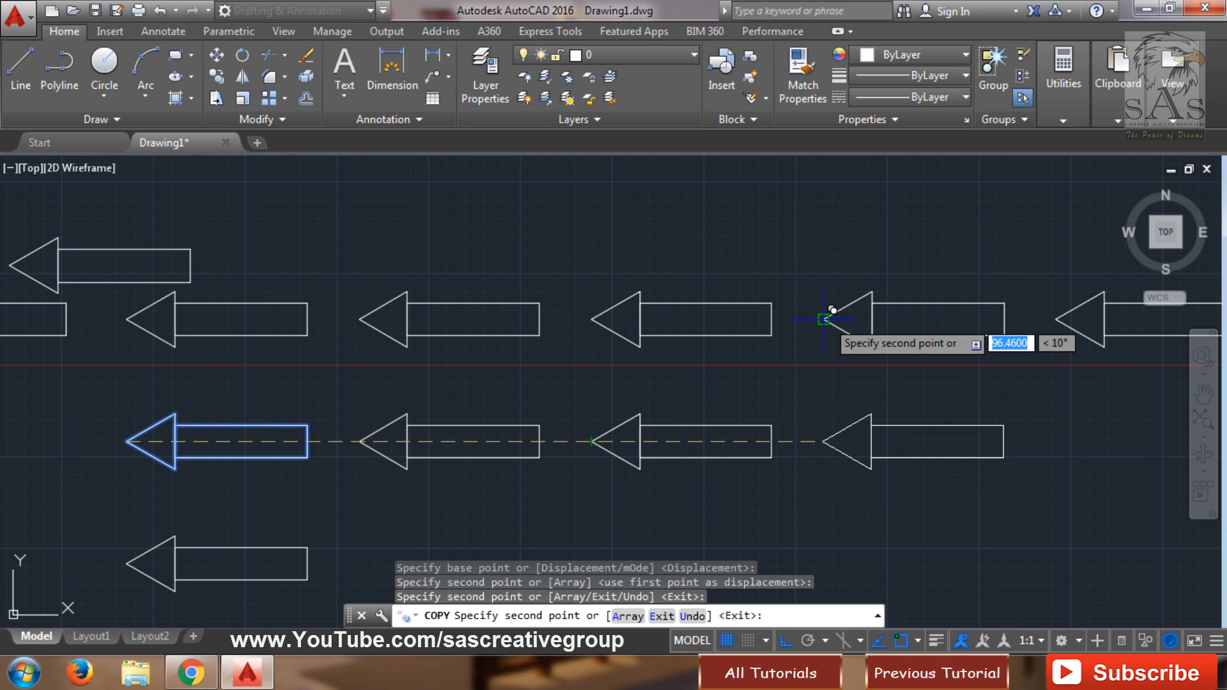
{"action": "left_click", "coordinate": [826, 441]}
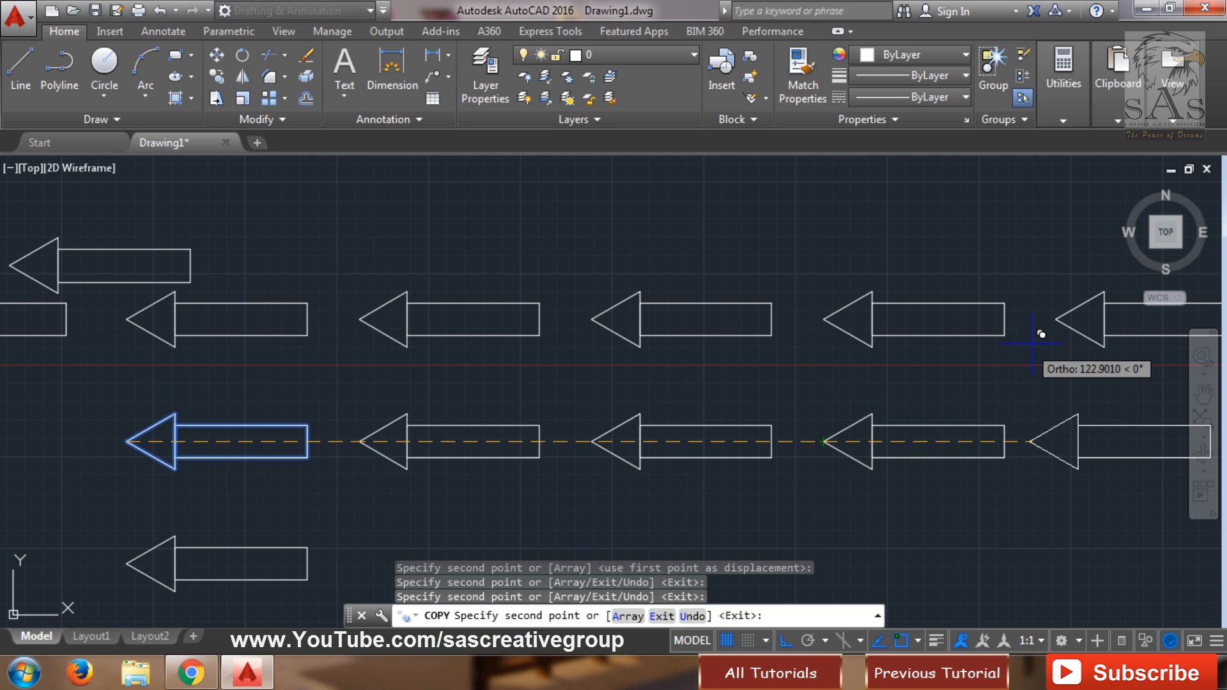
{"action": "left_click", "coordinate": [1077, 315]}
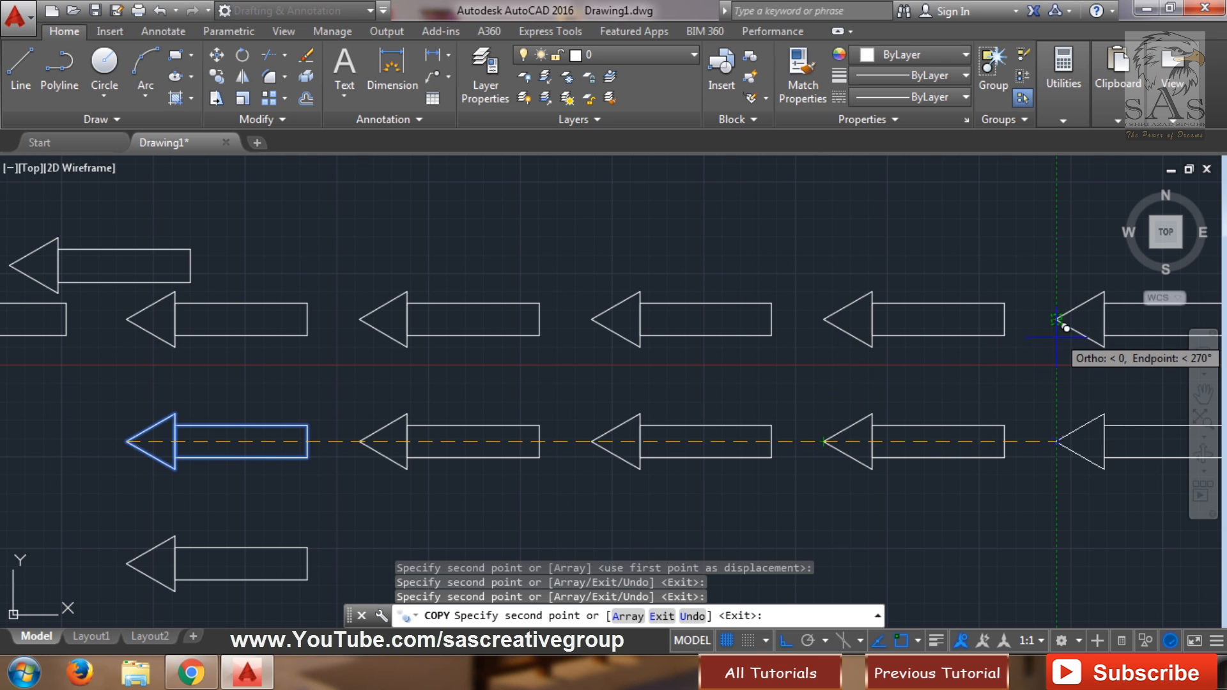
{"action": "left_click", "coordinate": [1053, 446]}
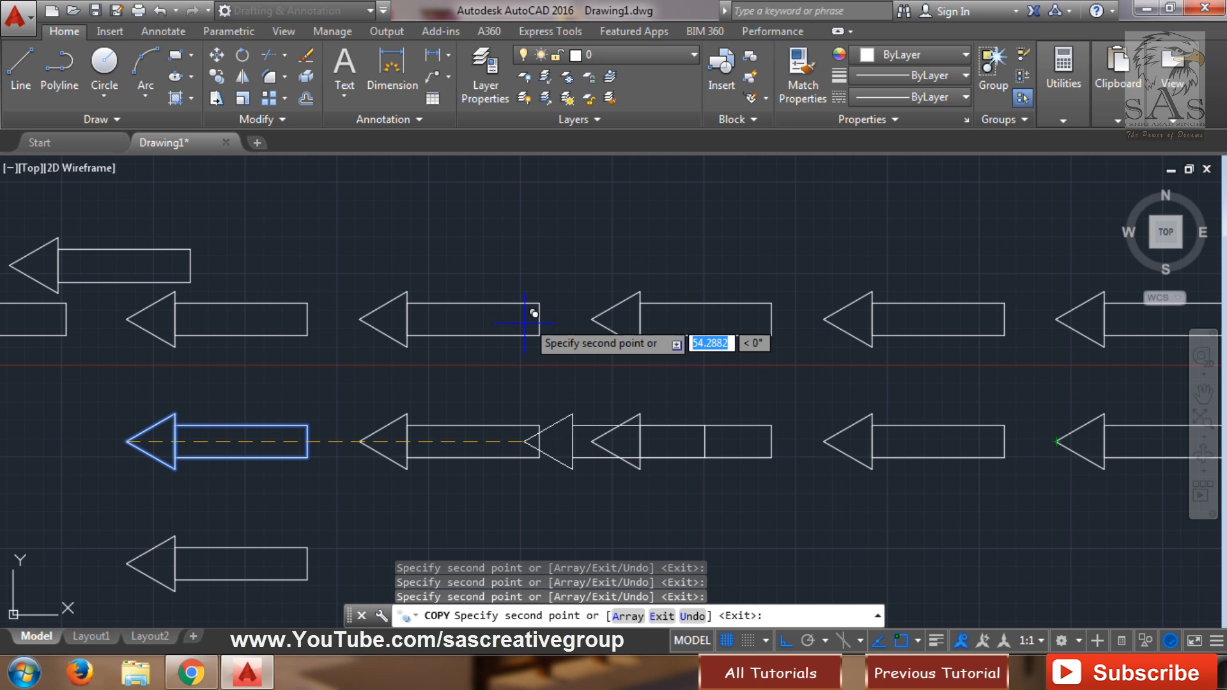
{"action": "key", "text": "Escape"}
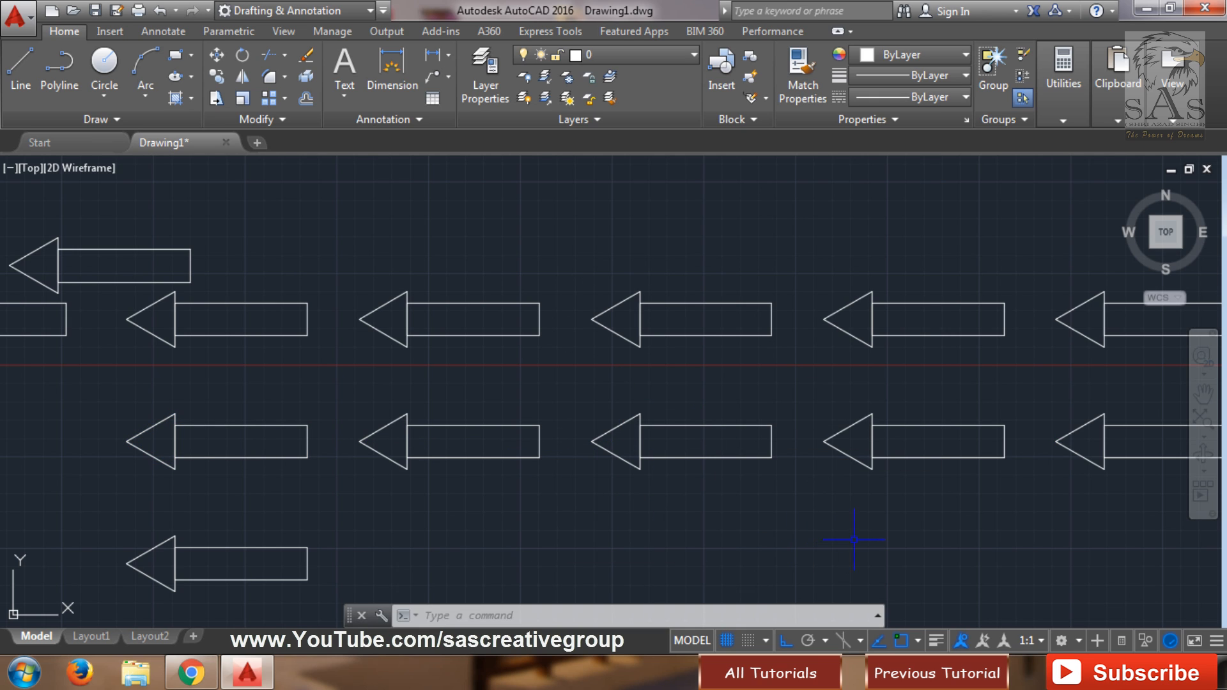
{"action": "scroll", "coordinate": [772, 455], "scroll_direction": "down", "scroll_amount": 6}
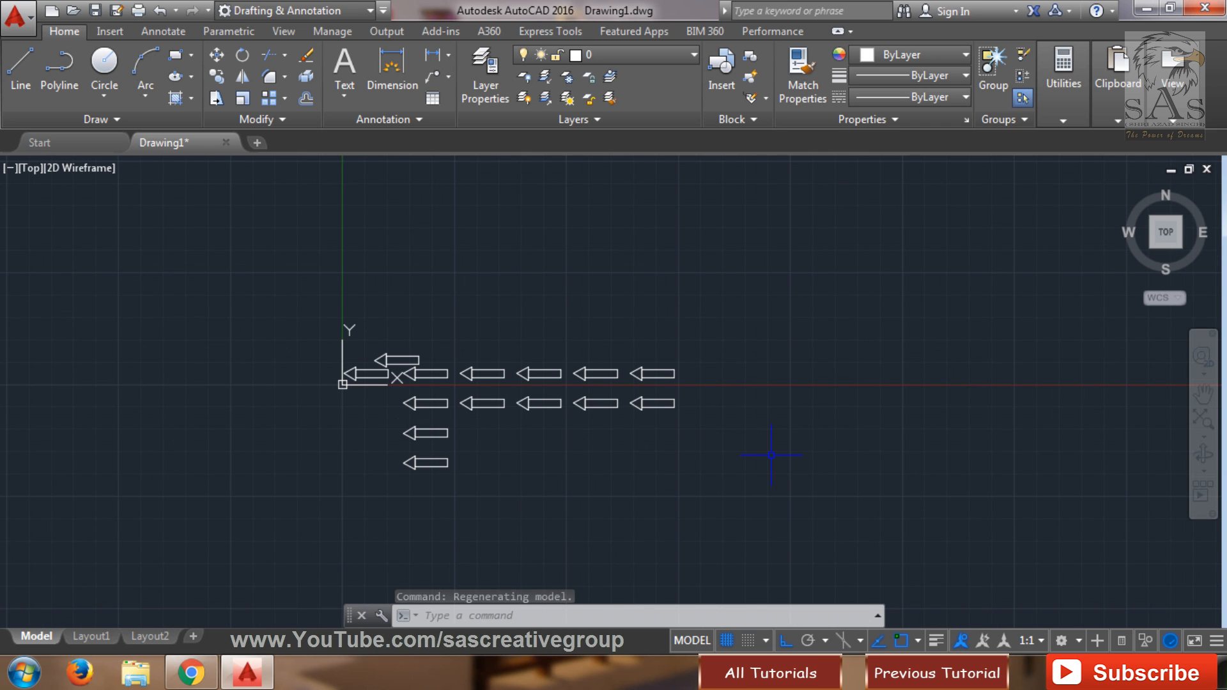